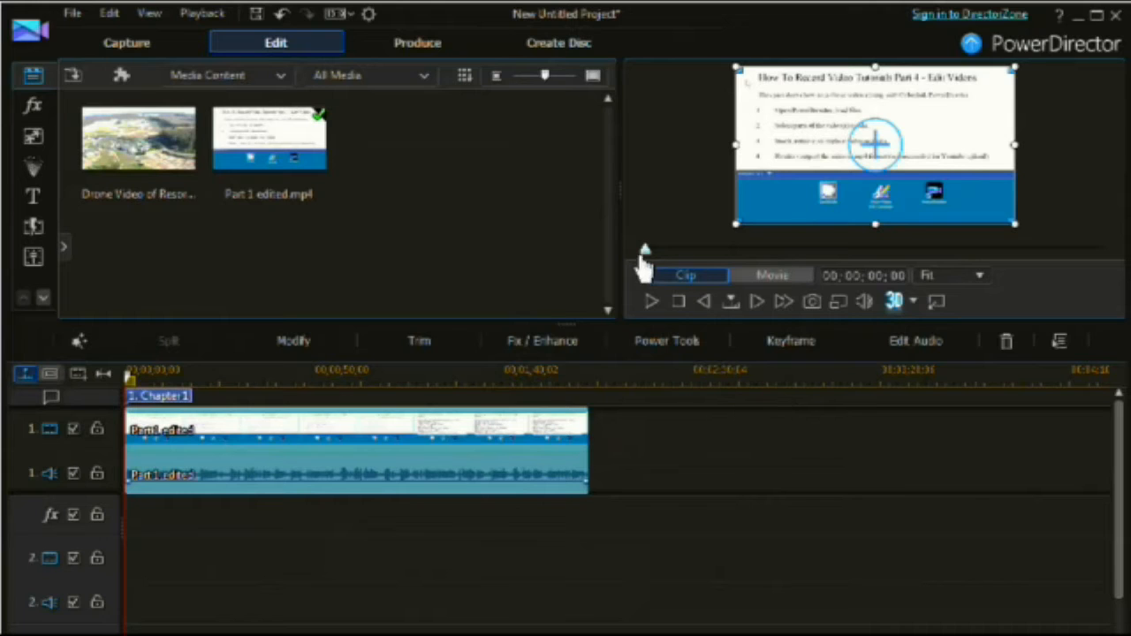
Scrub and play through the Part 1 edited clip to find the cut point, and split it at 00;00;35;14
drag(644, 254, 760, 265)
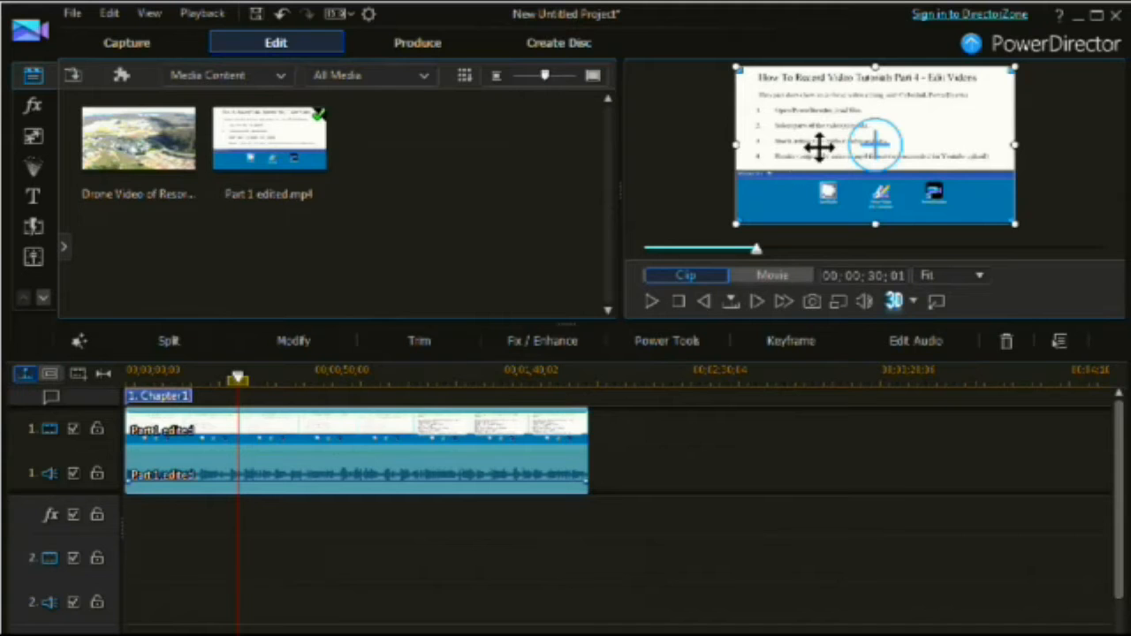
drag(756, 249, 1126, 266)
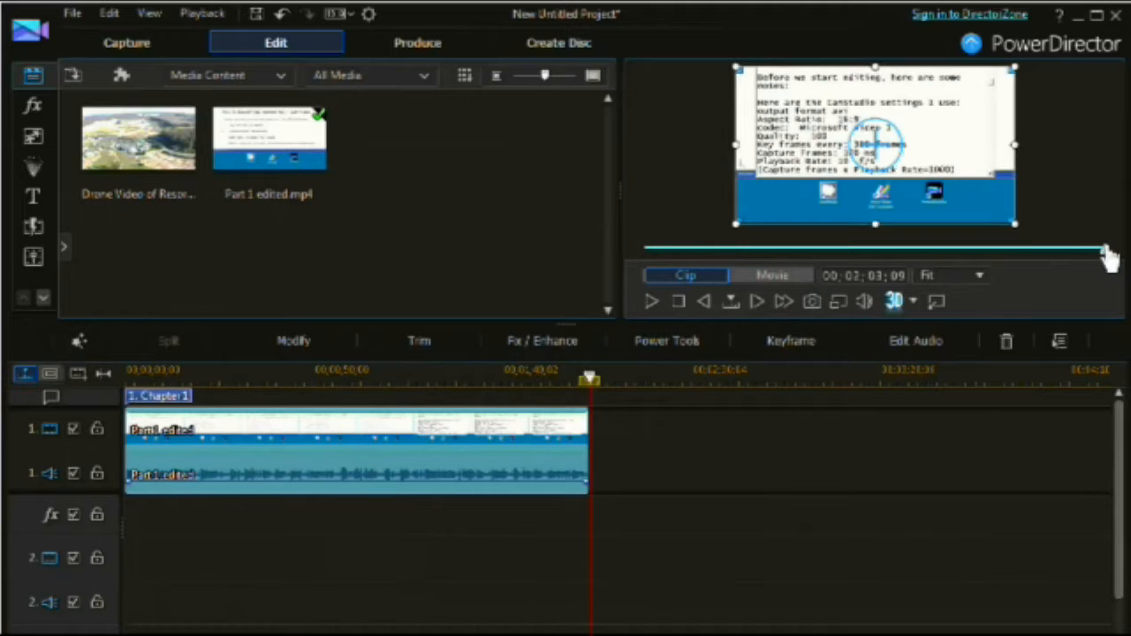
drag(1102, 257, 764, 269)
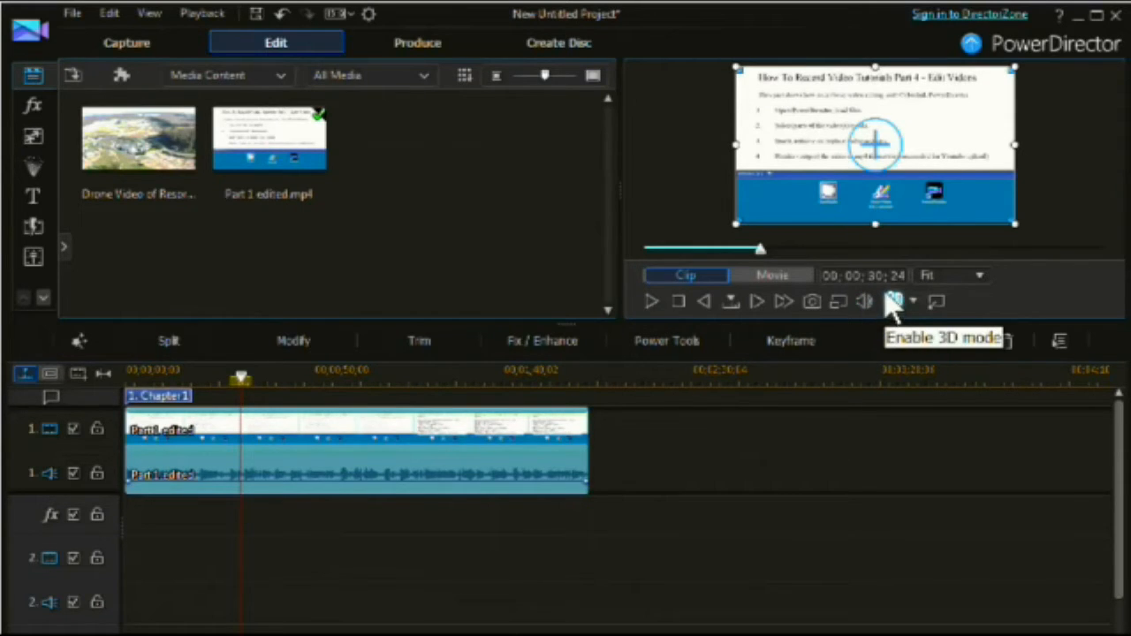
click(653, 302)
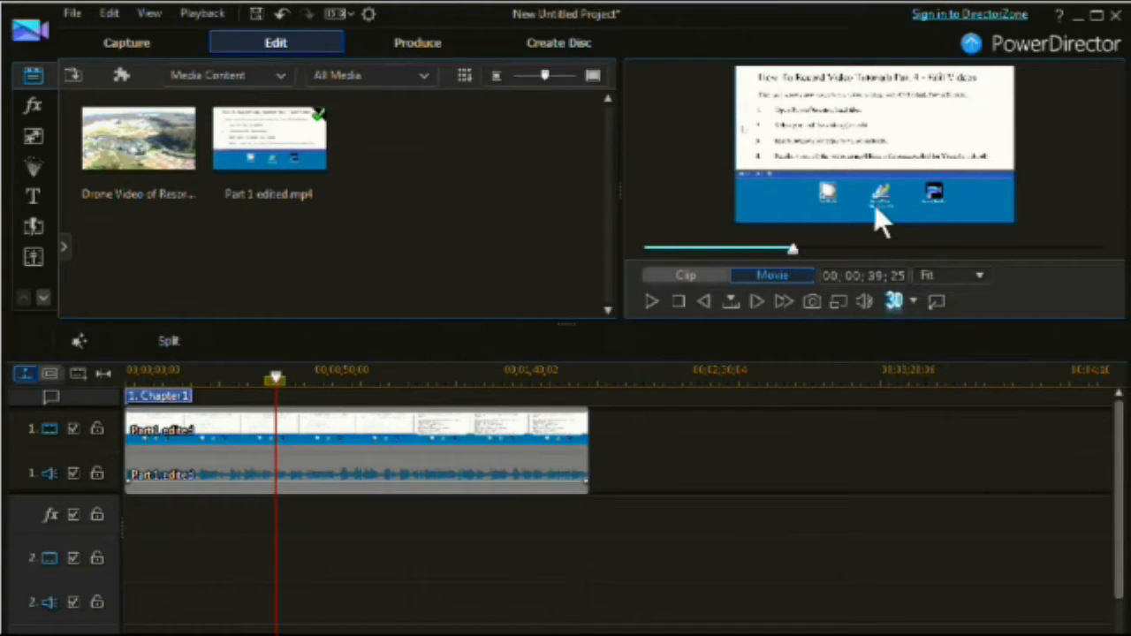
mouse_move(792, 250)
mouse_down()
mouse_move(776, 250)
mouse_move(783, 265)
mouse_up()
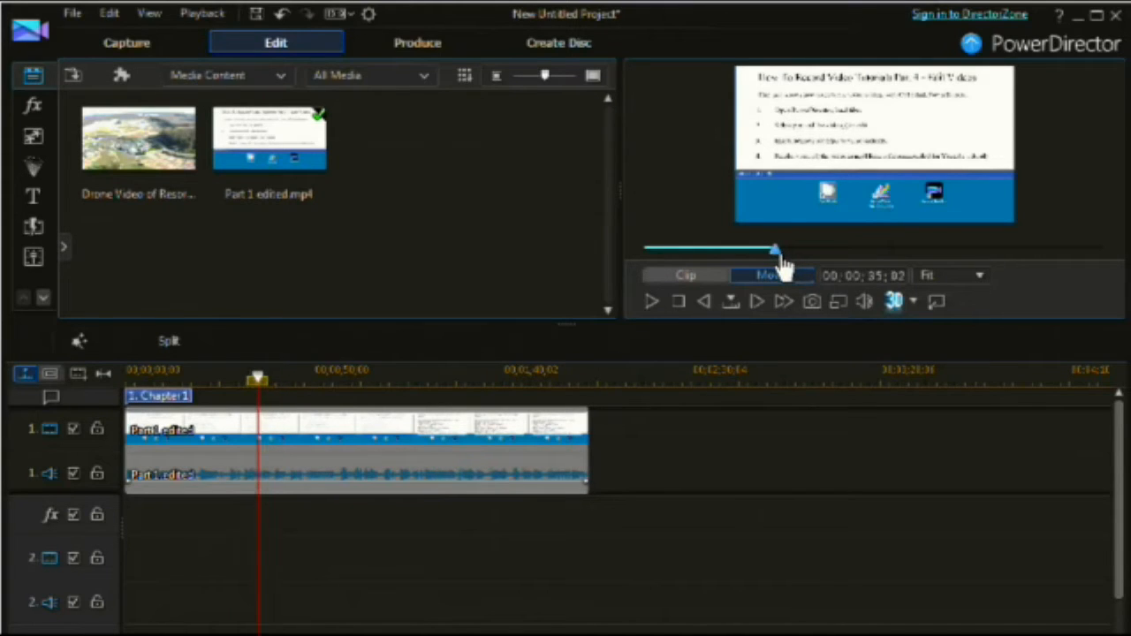
drag(782, 265, 784, 267)
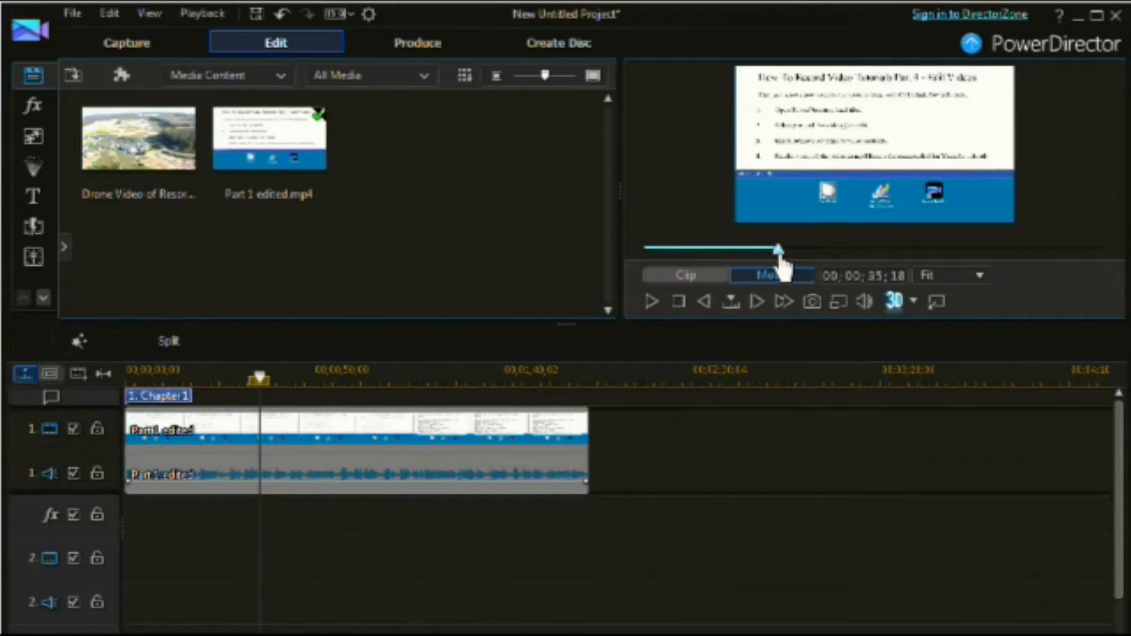
click(705, 299)
click(705, 299)
click(705, 300)
click(705, 300)
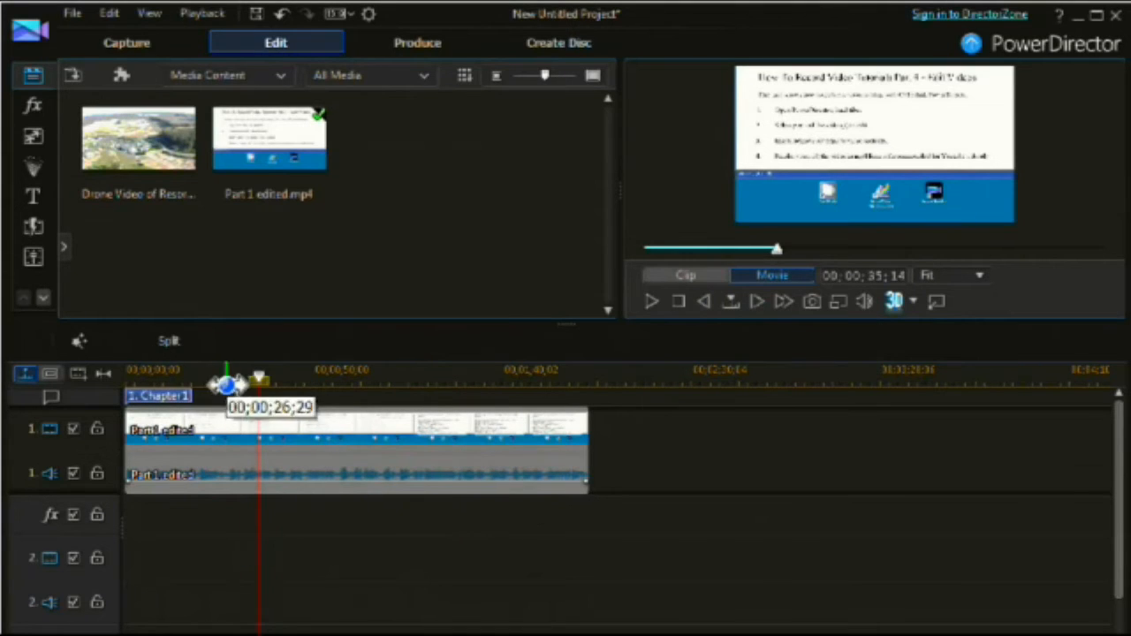
click(168, 341)
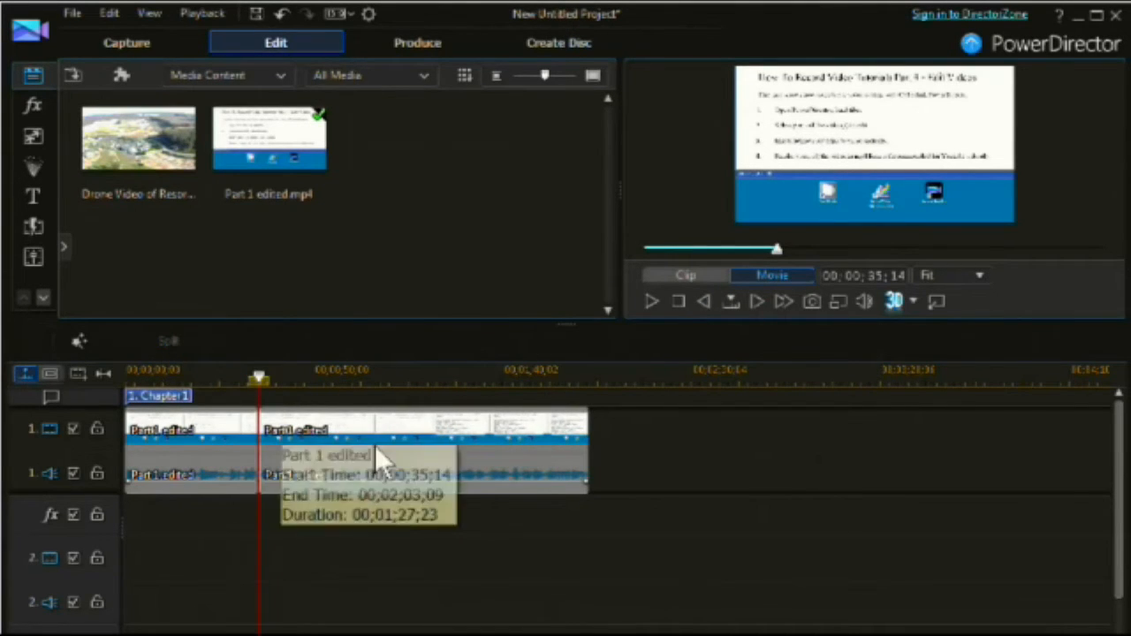
Select the two split segments in turn and scrub through each in the preview to examine which part of the video it covers
click(194, 472)
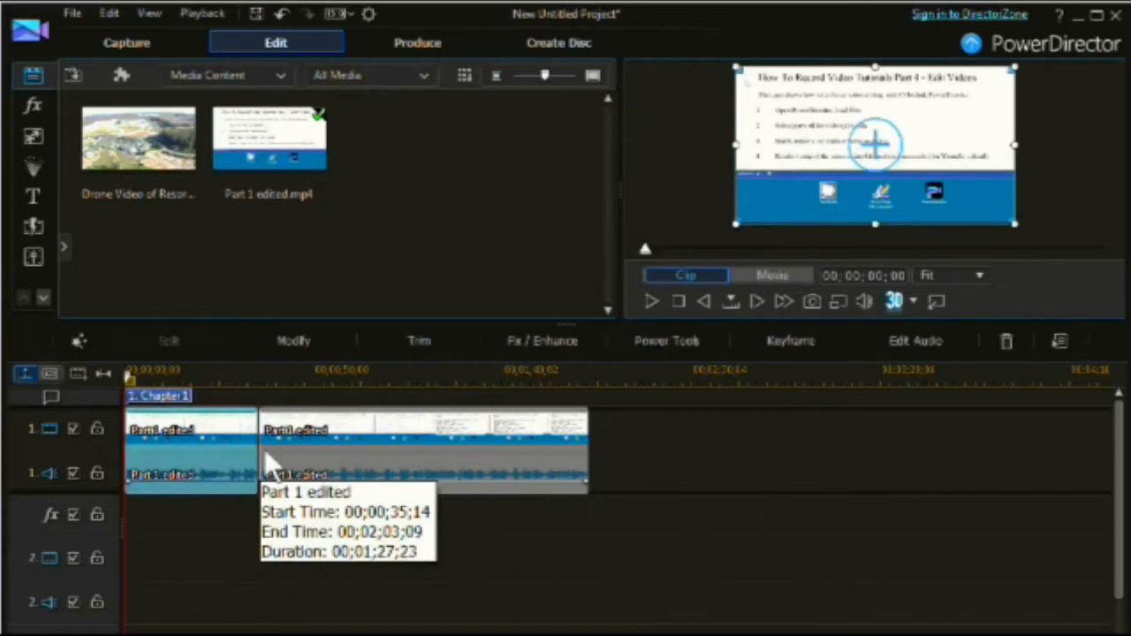
click(318, 469)
click(207, 453)
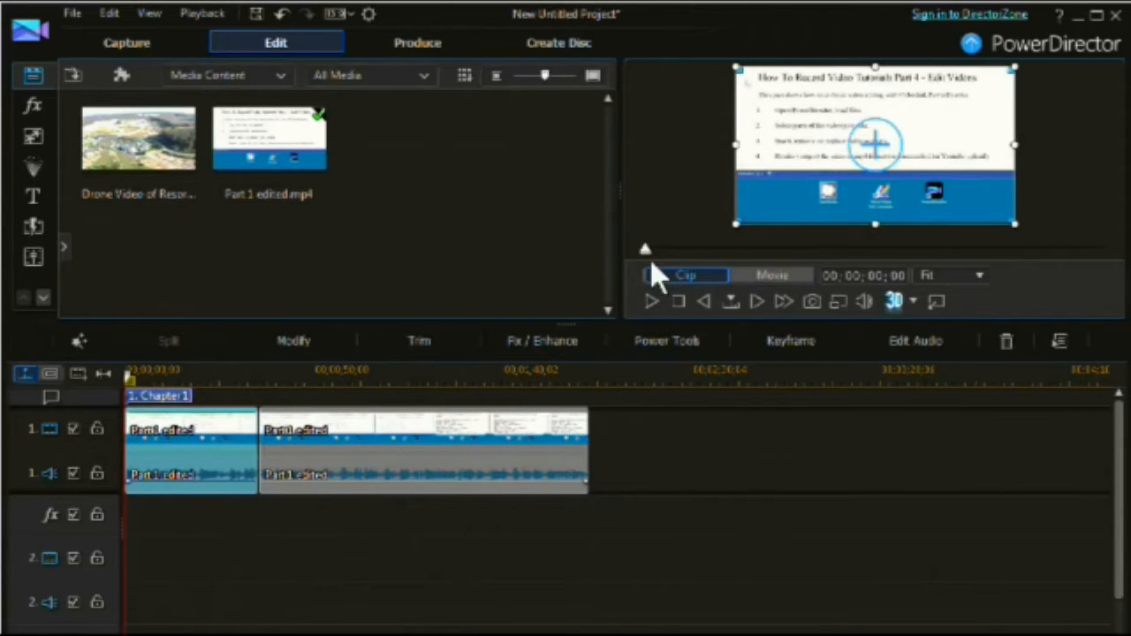
drag(652, 261, 1127, 272)
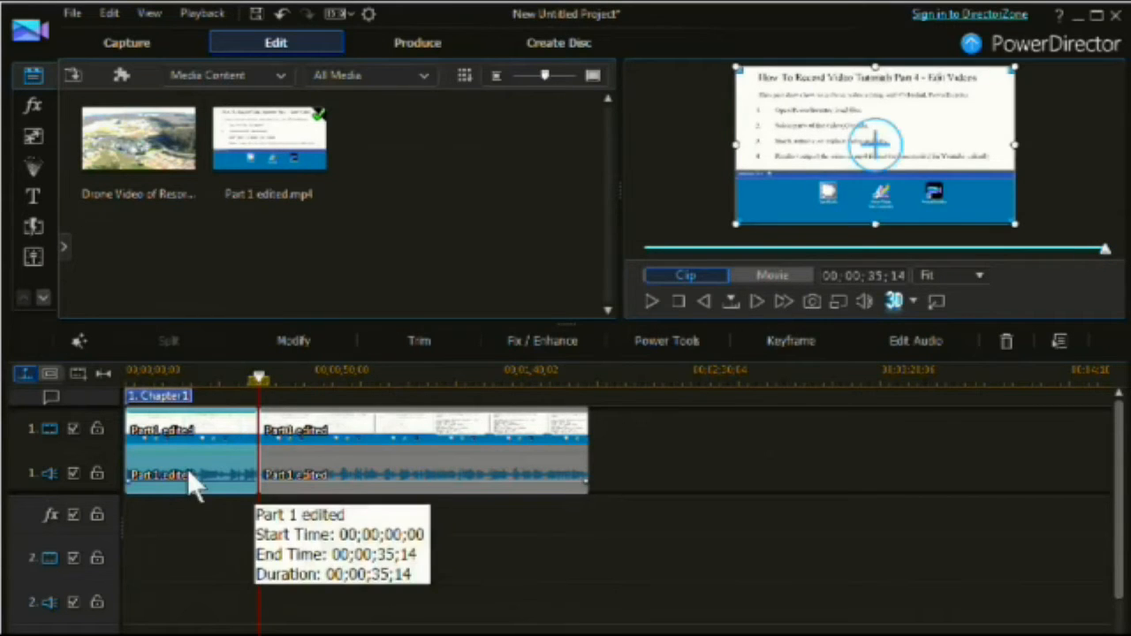
click(337, 461)
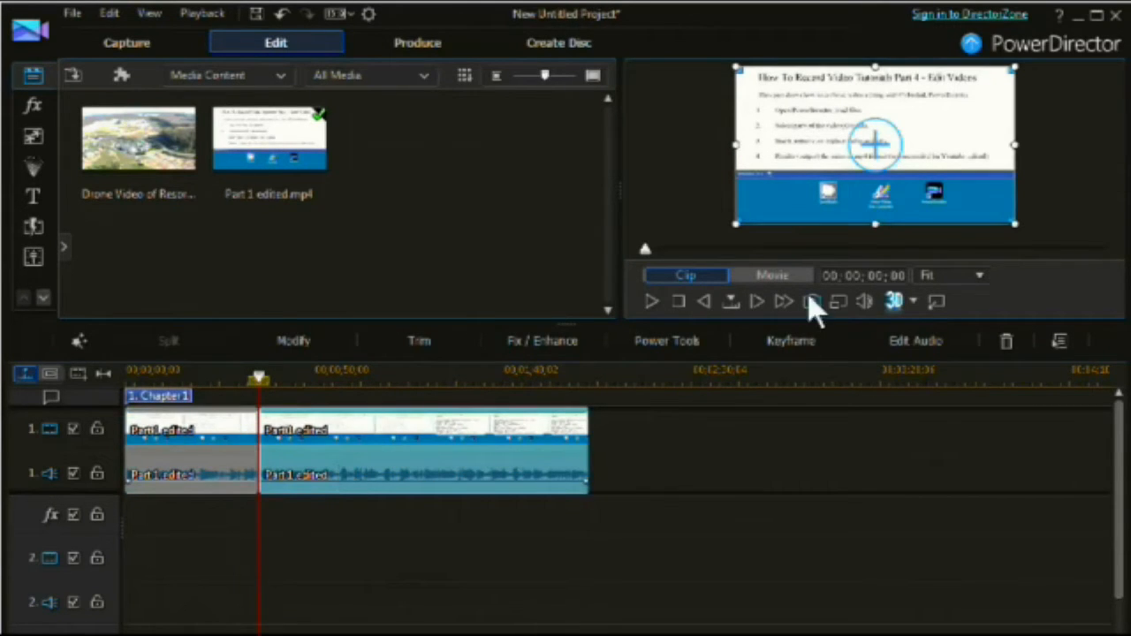
drag(647, 261, 961, 254)
click(225, 468)
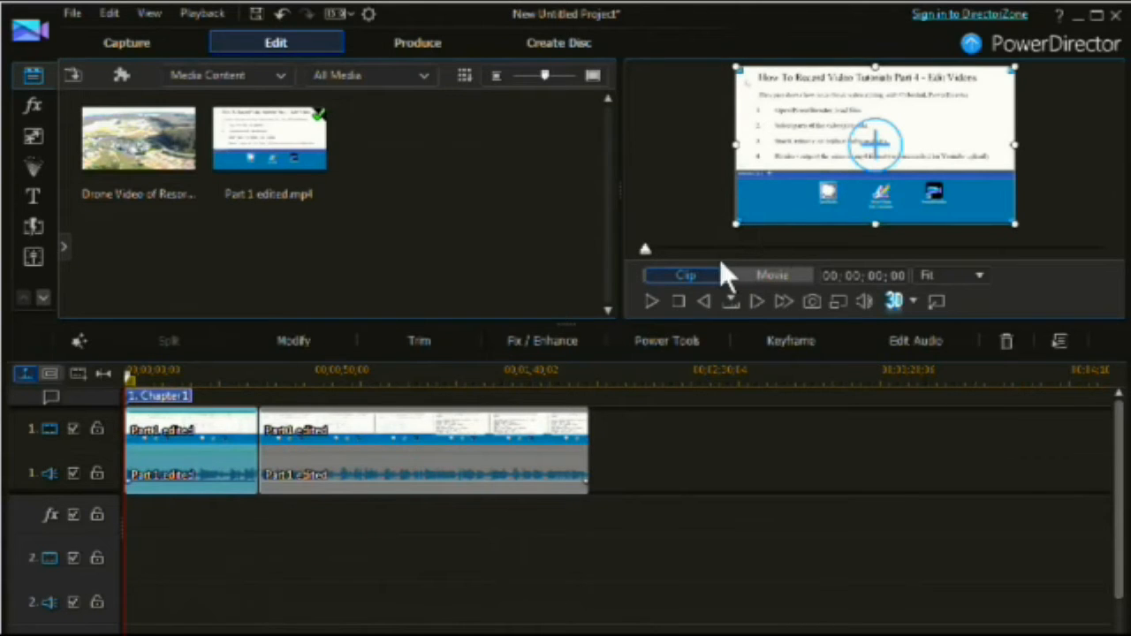
drag(646, 254, 1106, 261)
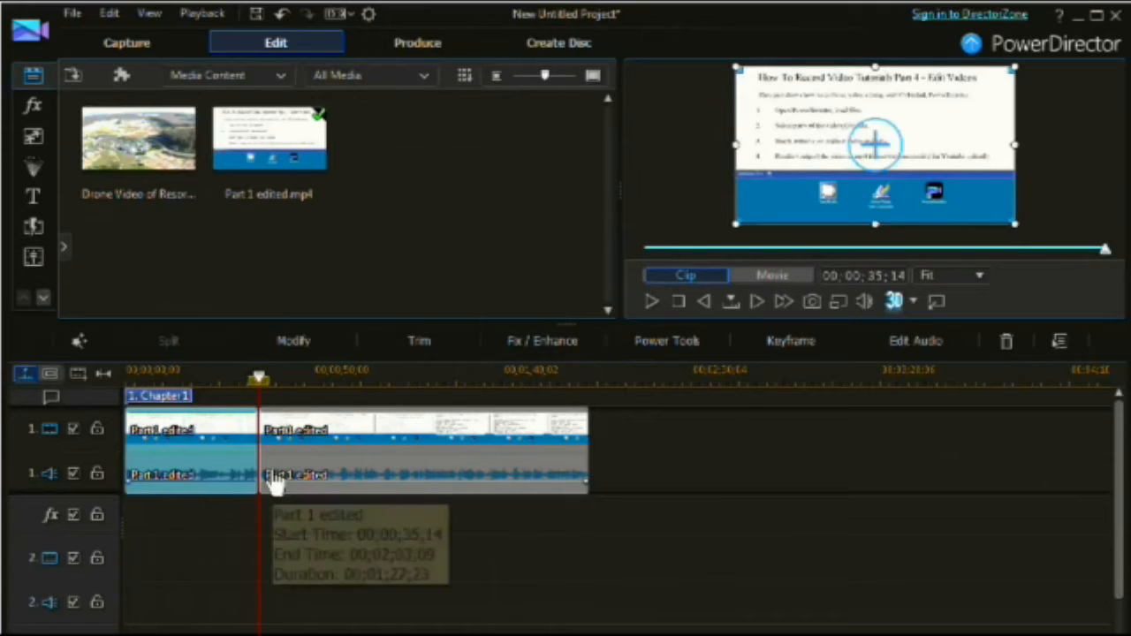
click(340, 476)
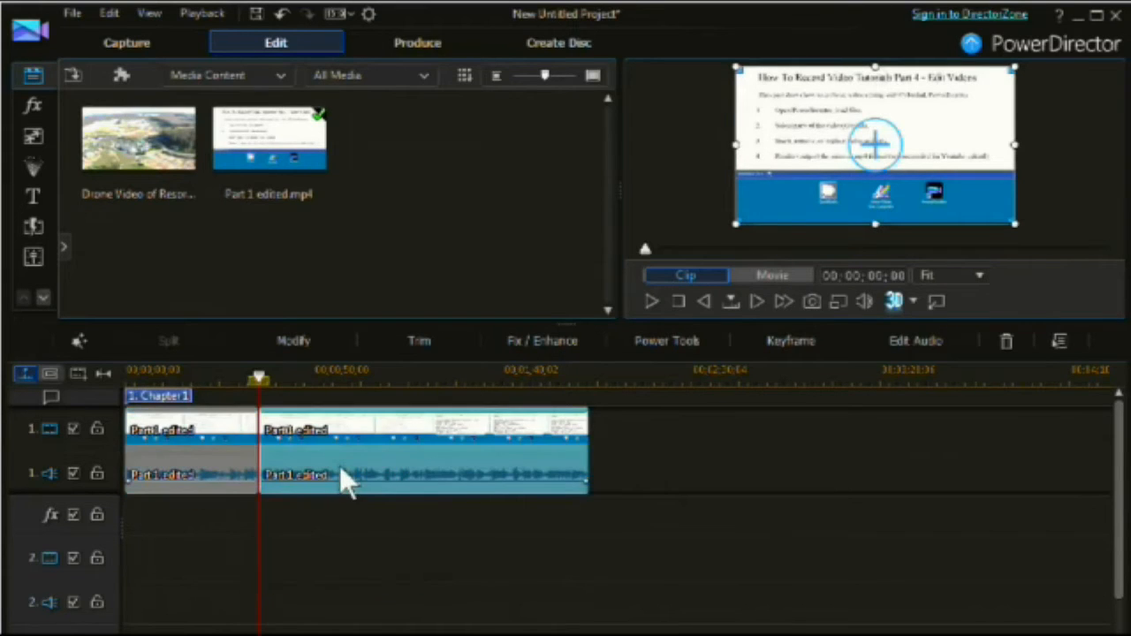
drag(646, 253, 1095, 252)
click(212, 462)
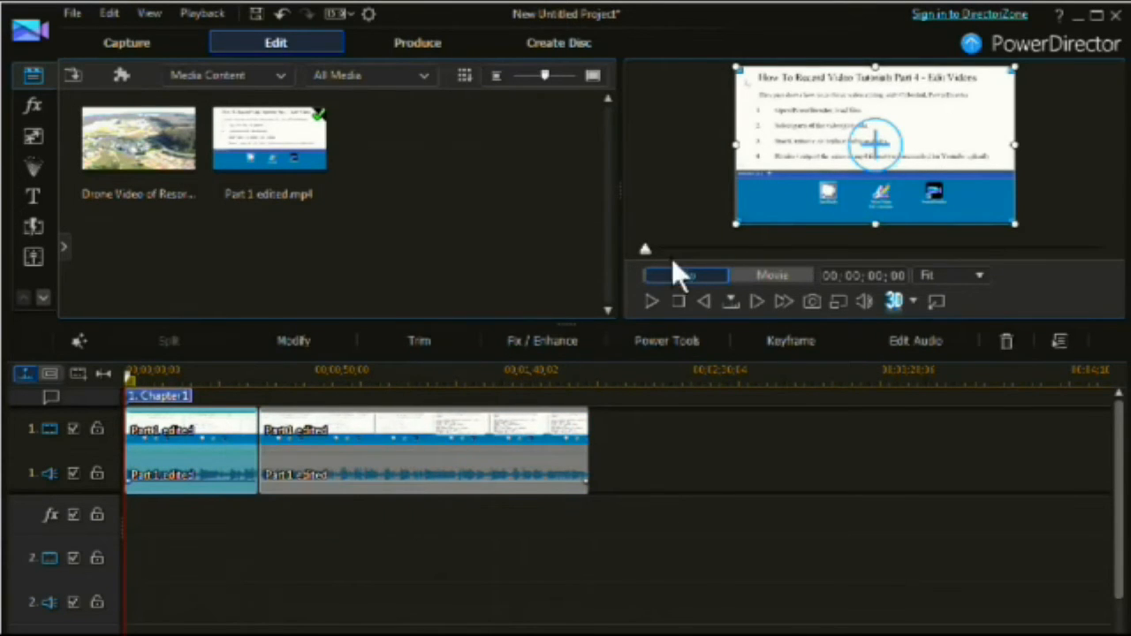
drag(644, 250, 643, 251)
drag(643, 251, 764, 250)
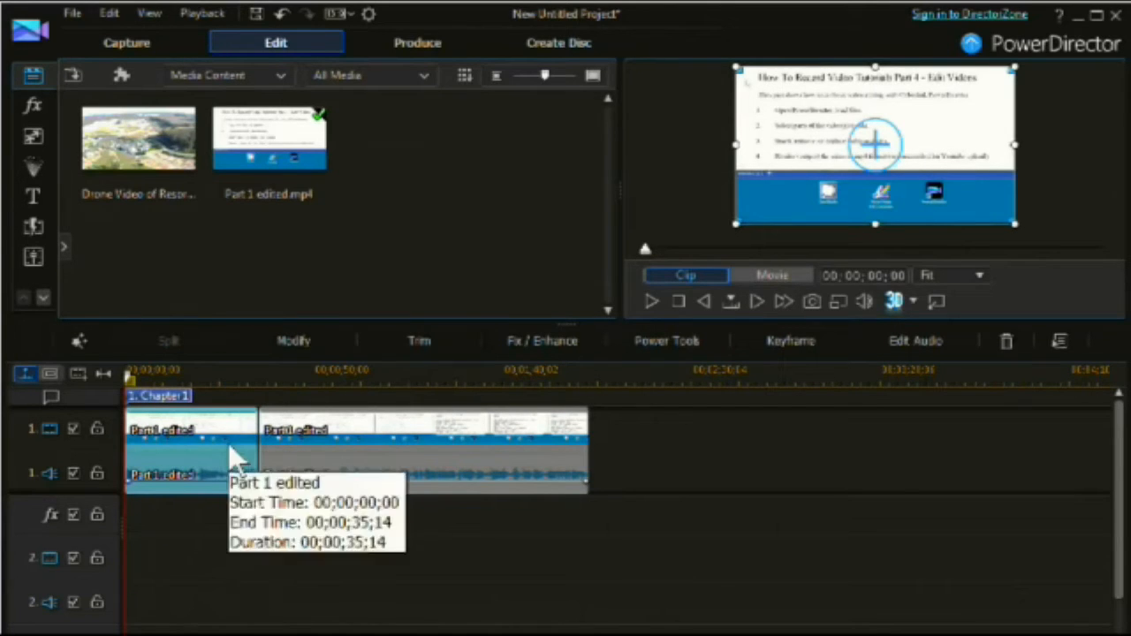
drag(645, 250, 1121, 266)
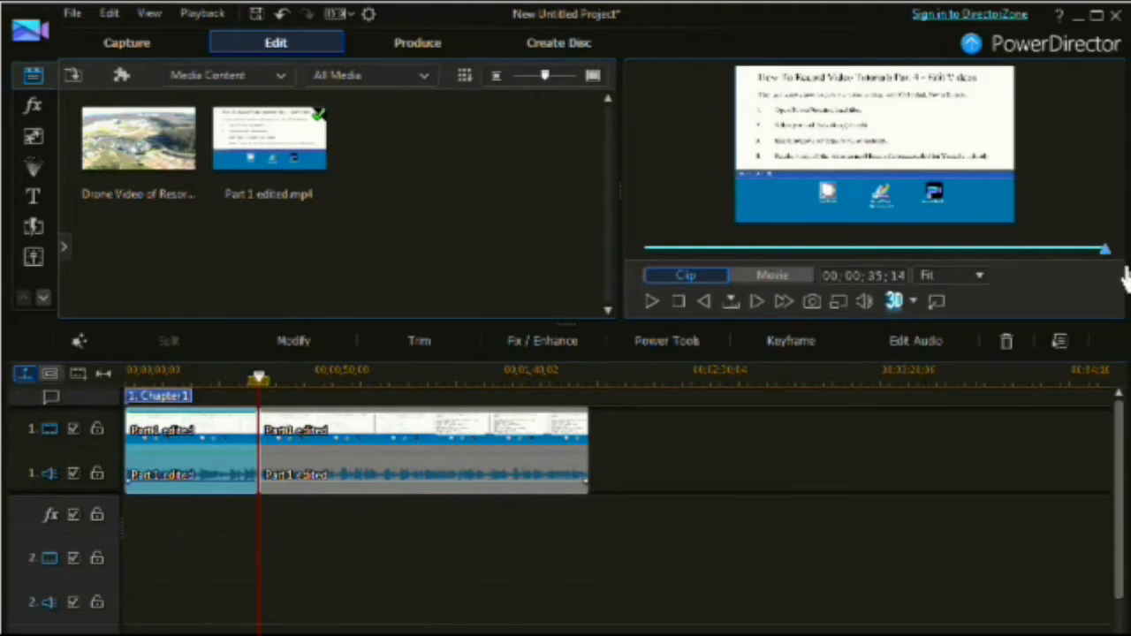
click(219, 470)
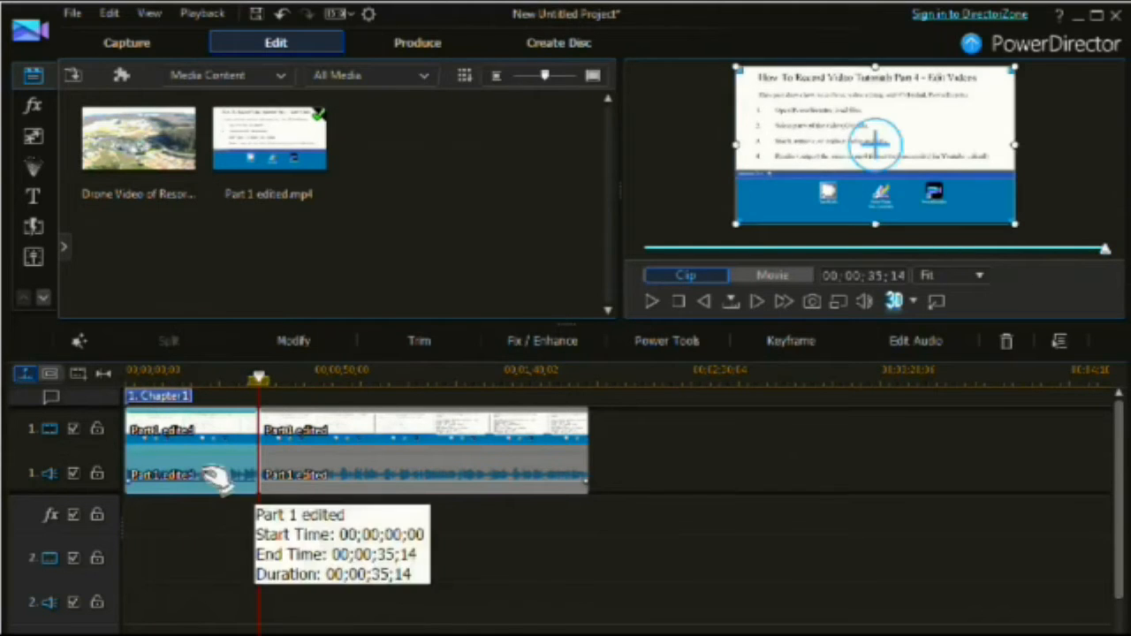
Split the second segment at 00;01;00;04 and move the resulting middle segment to video track 2, starting at about 00;00;31;21
click(336, 461)
drag(646, 256, 855, 265)
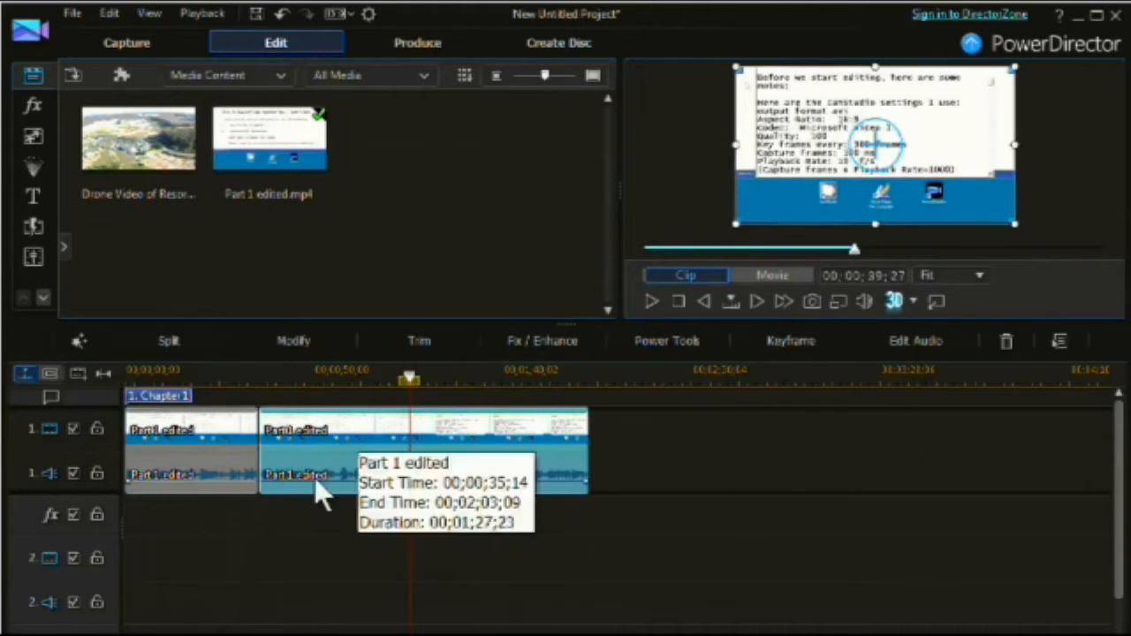
click(370, 380)
drag(885, 251, 868, 251)
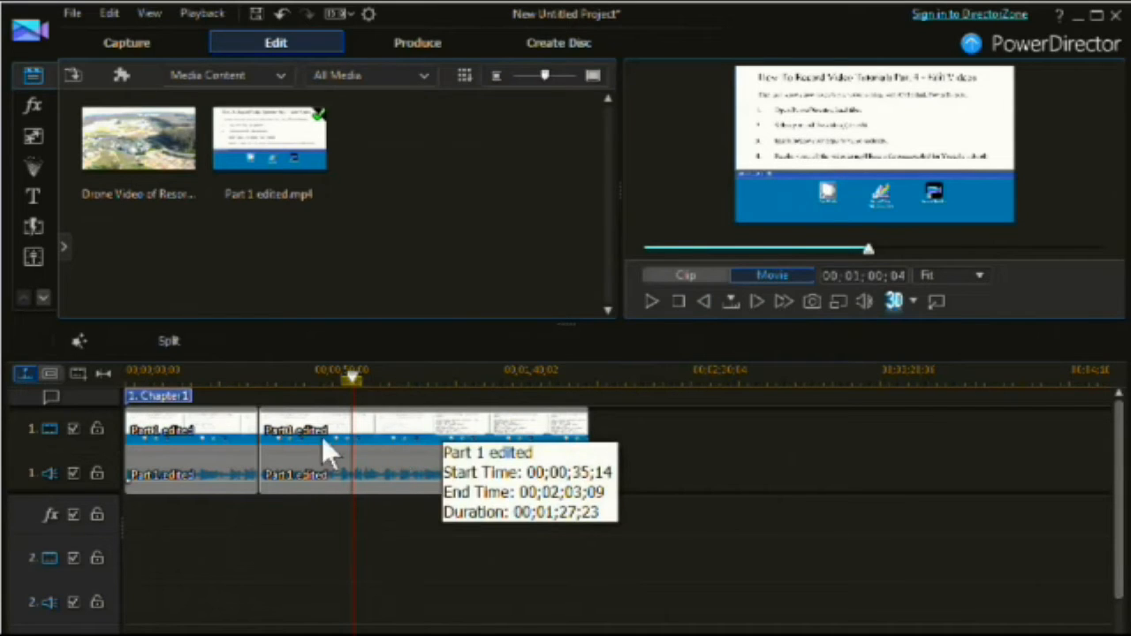
click(166, 341)
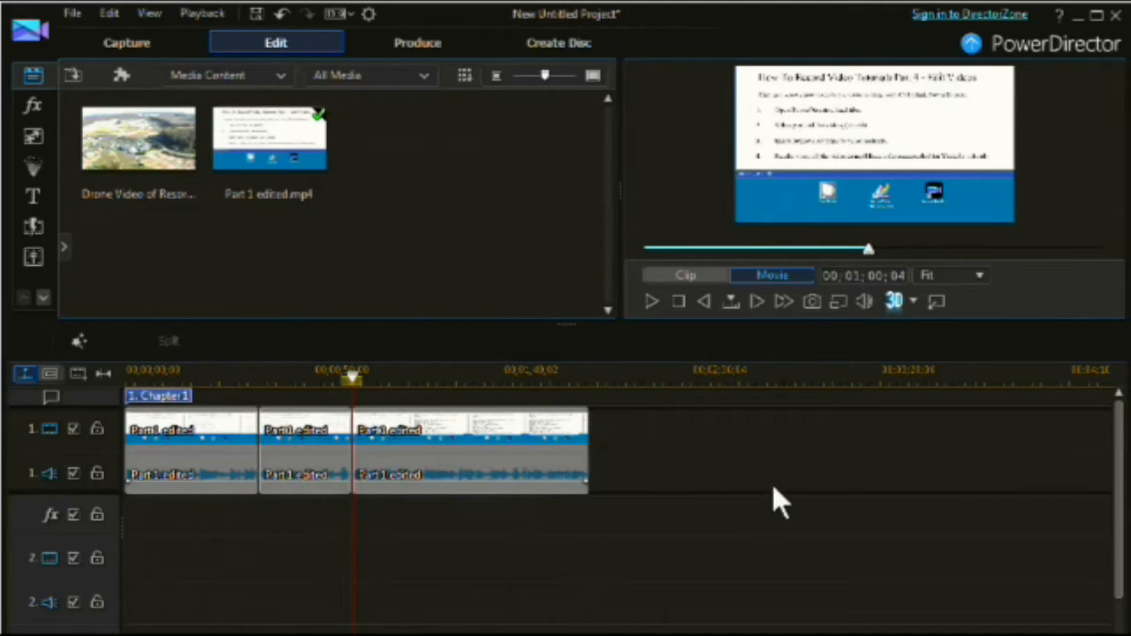
click(303, 466)
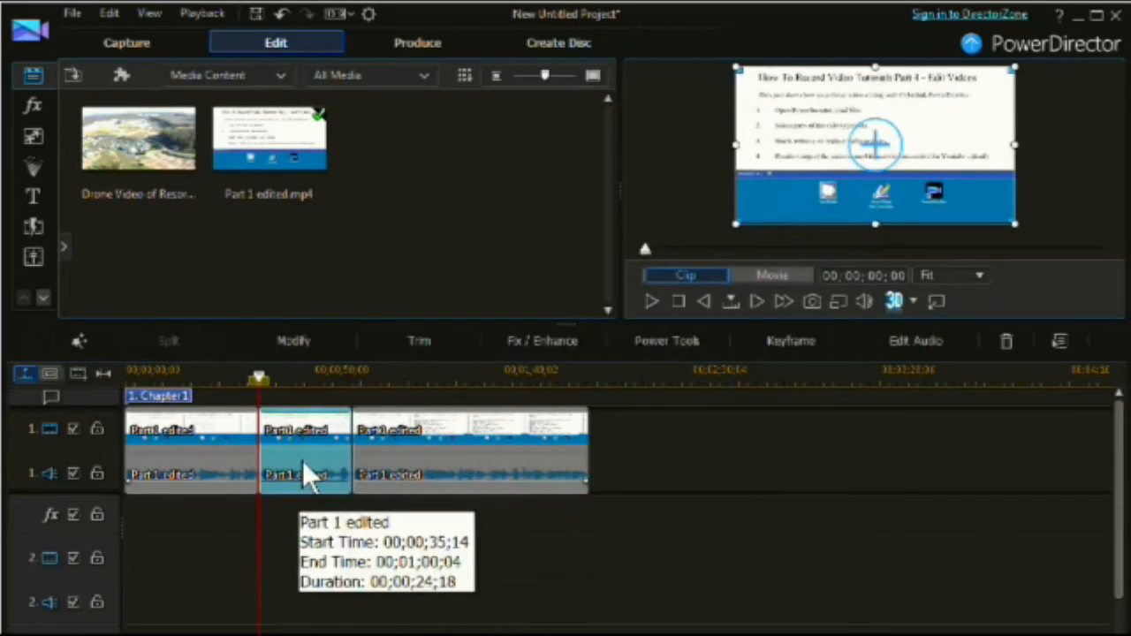
drag(303, 474, 296, 612)
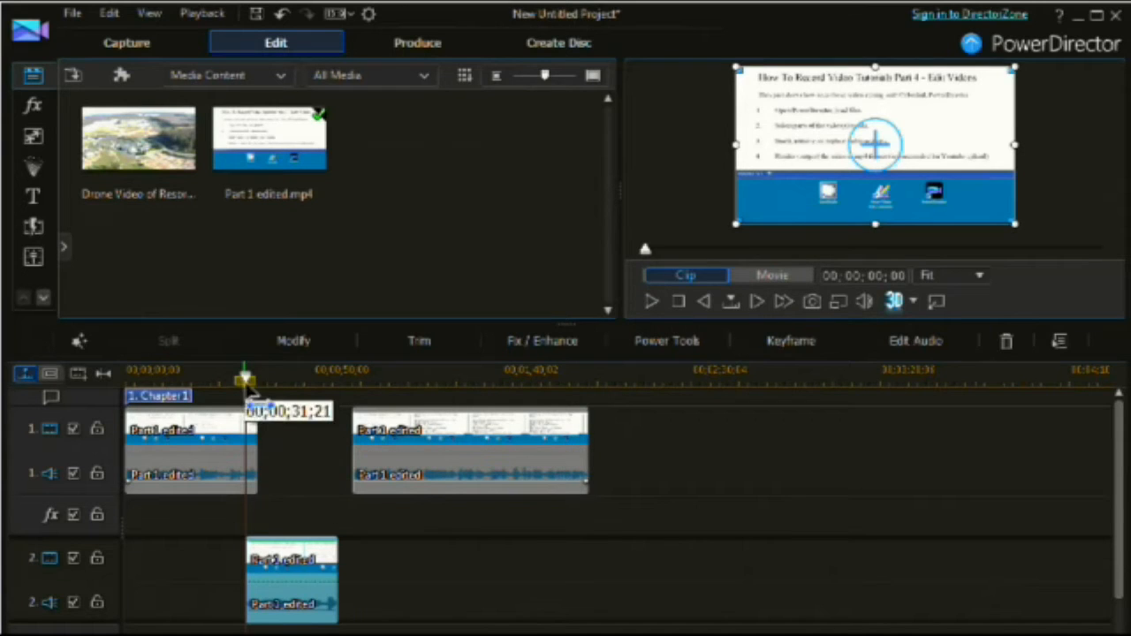
Split the last segment on track 1 at 00;01;42;27
click(254, 380)
drag(460, 400, 514, 399)
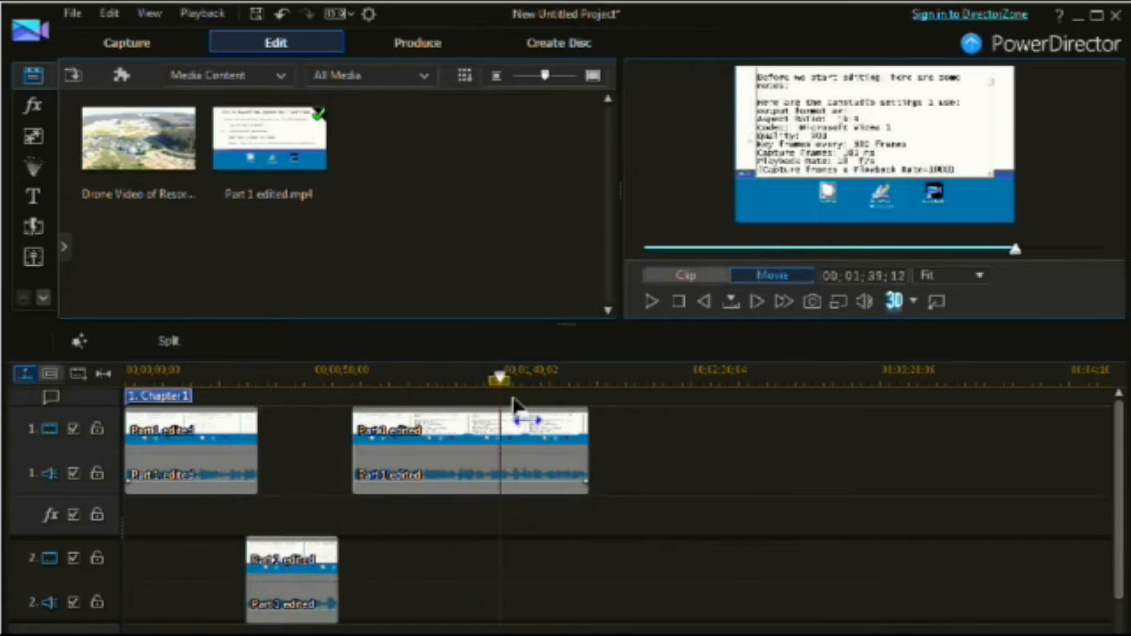
click(513, 406)
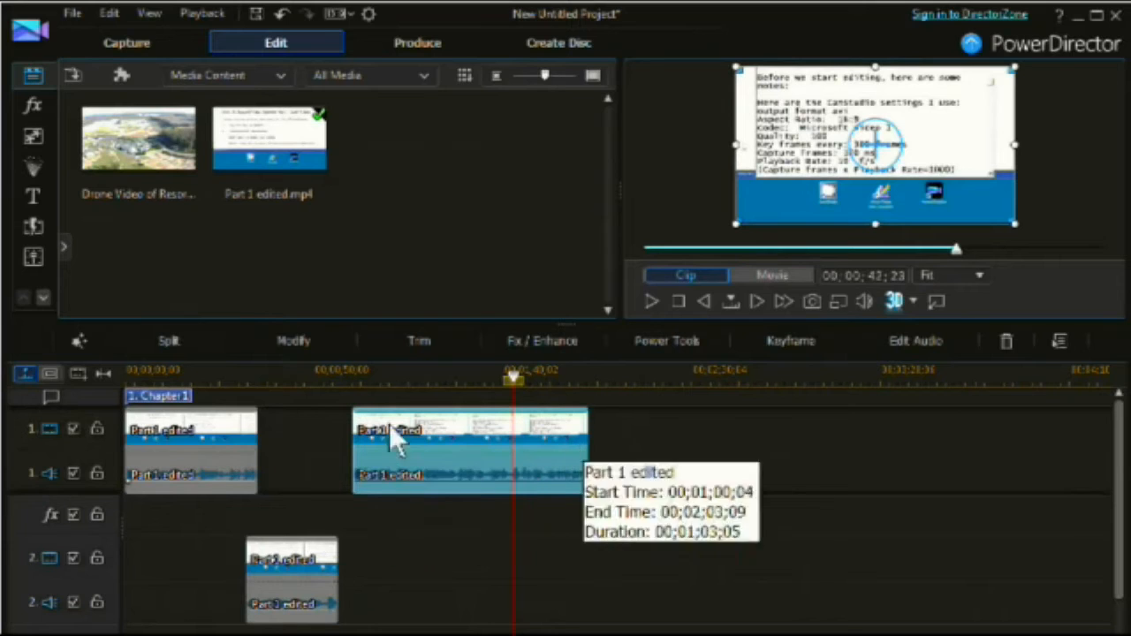
click(166, 349)
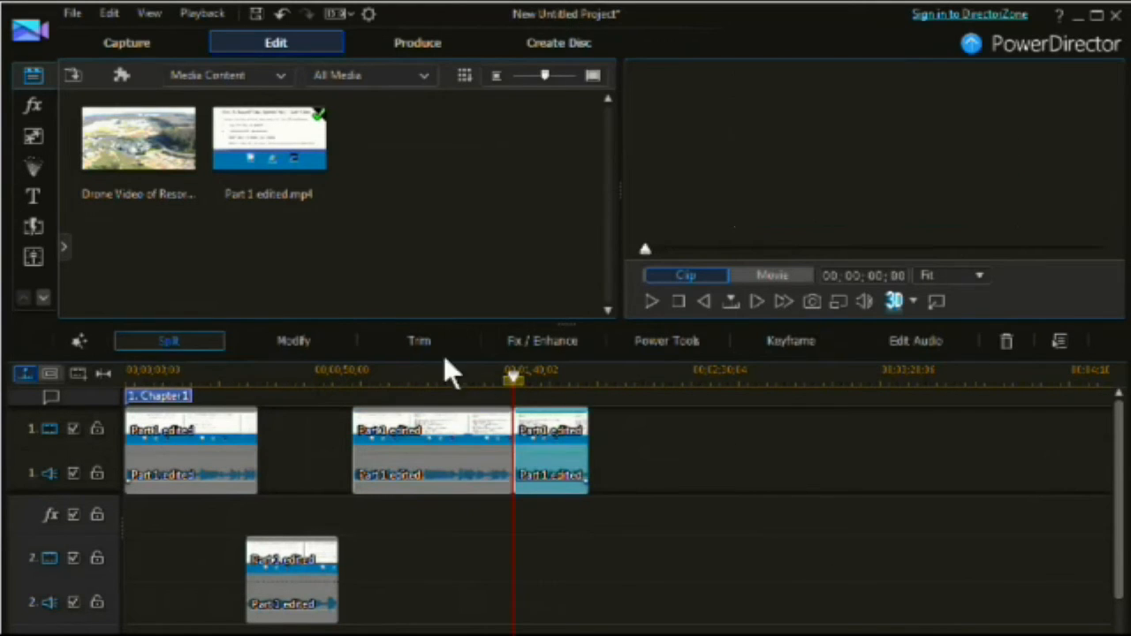
Split the last segment at 00;01;54;26 and move the piece just before that cut into the gap on track 1
drag(515, 377, 561, 388)
click(565, 433)
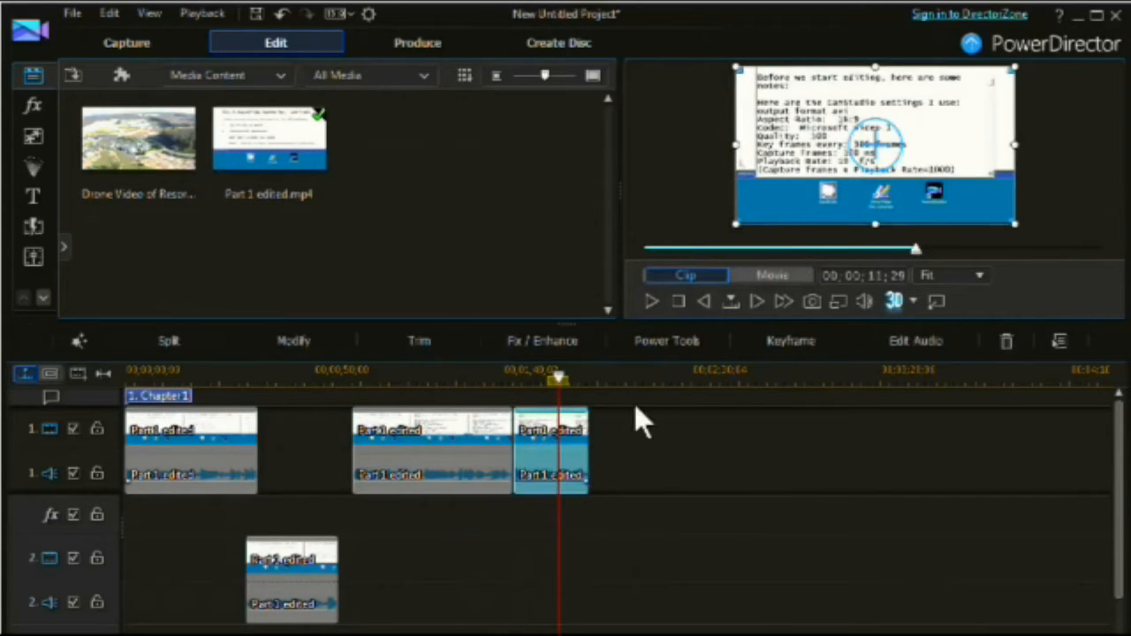
click(168, 341)
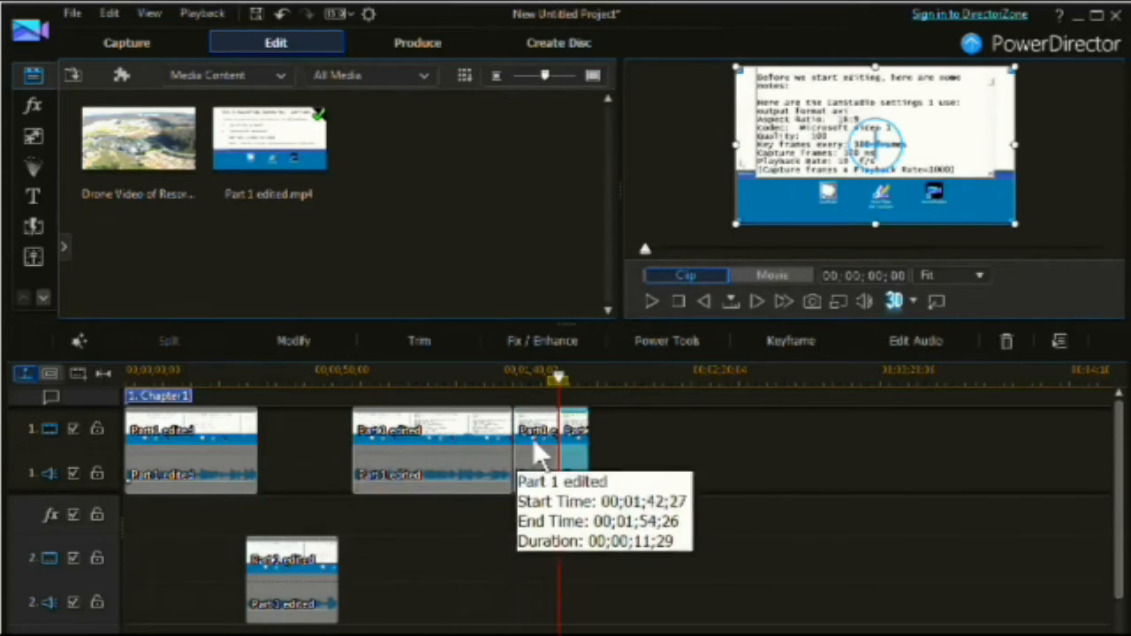
click(544, 476)
drag(544, 475, 292, 469)
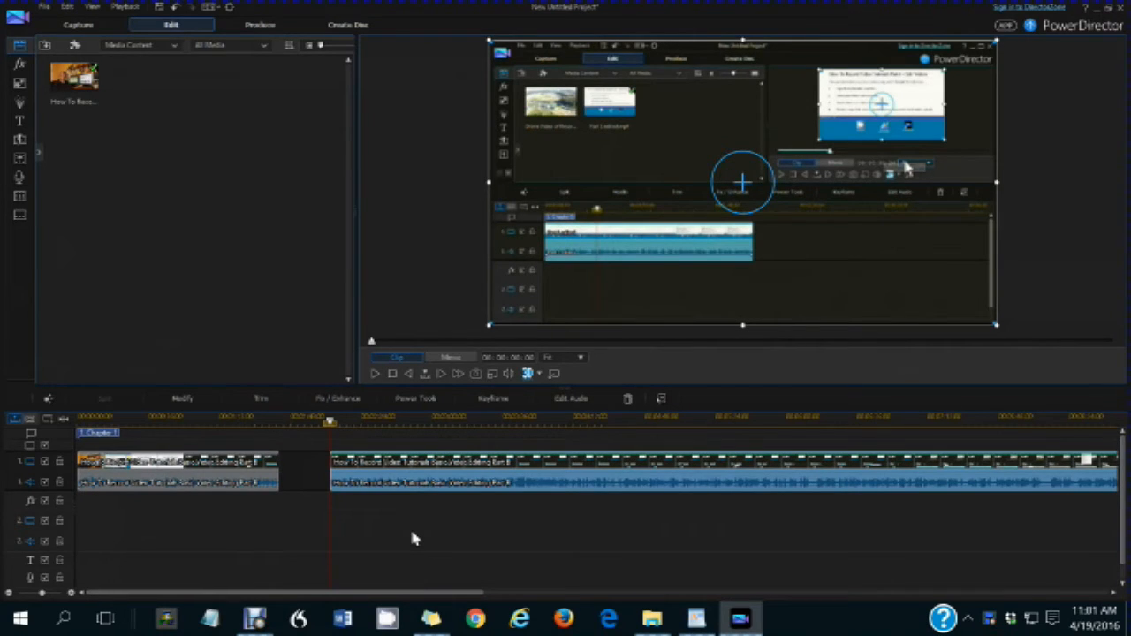
Delete the empty gap between the two clips on track 1
click(301, 484)
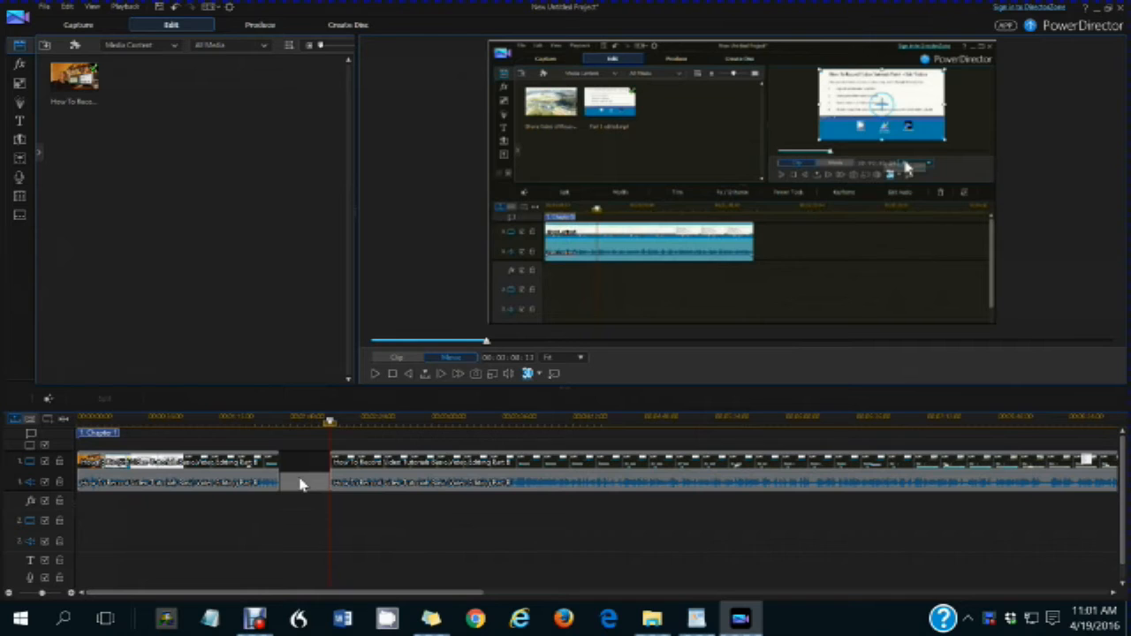
key(Delete)
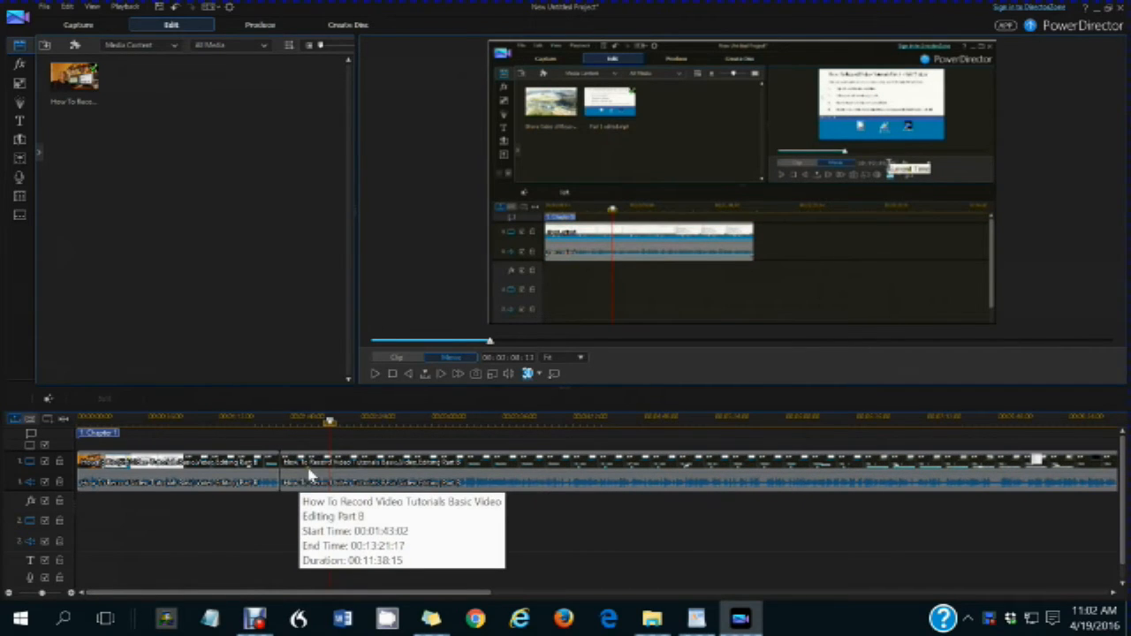
Shift the second clip further along track 1 to open a gap, and try to close it with Remove and Move Clips on the Same Track
drag(381, 482, 437, 485)
click(296, 502)
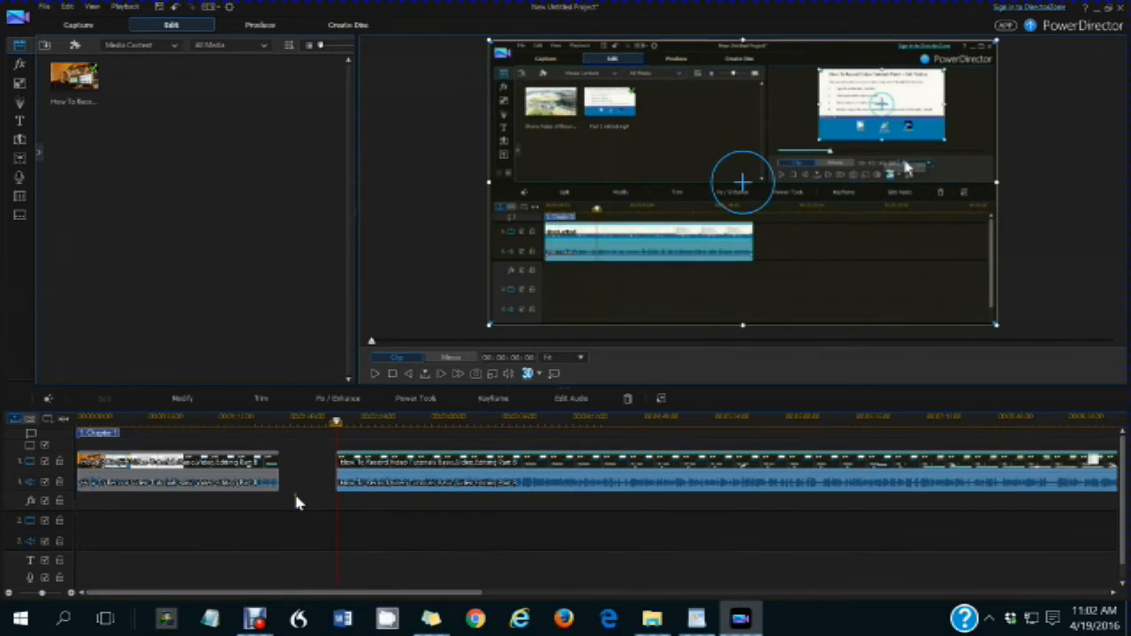
right_click(305, 479)
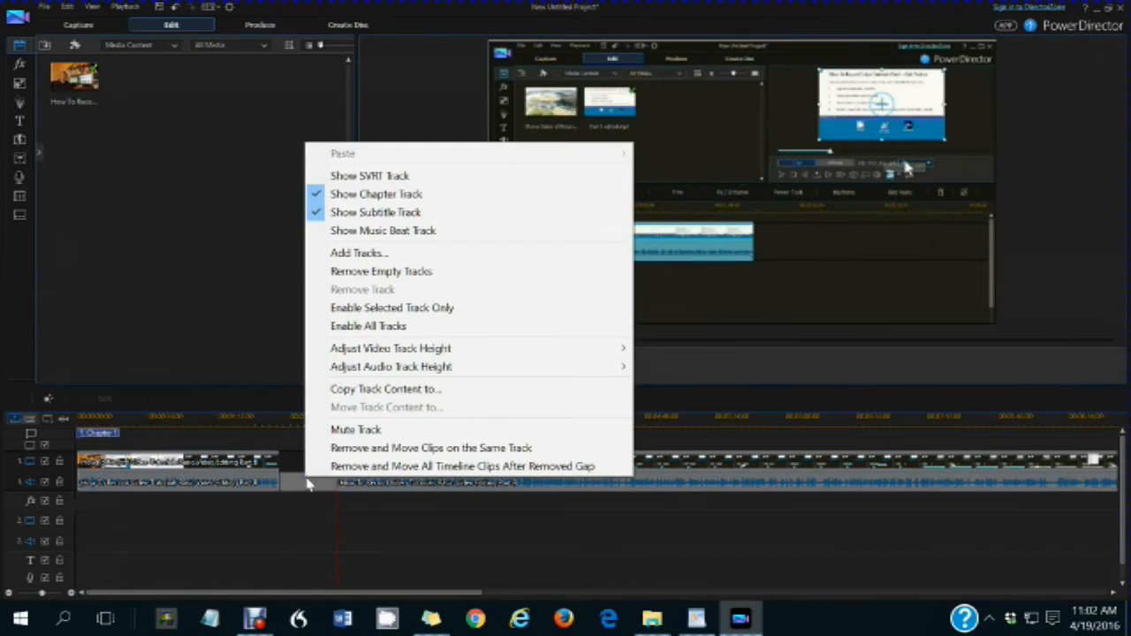
click(386, 447)
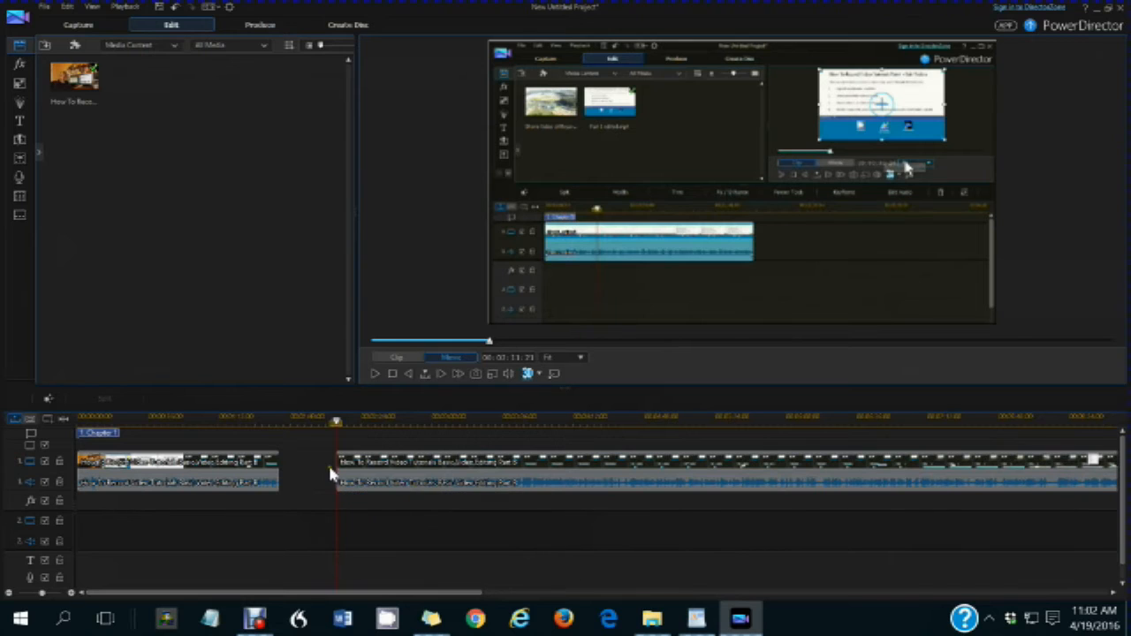
Try to close the gap by moving the second clip against the first on track 1, undo it, and cancel an overlapping drop
drag(324, 460, 398, 502)
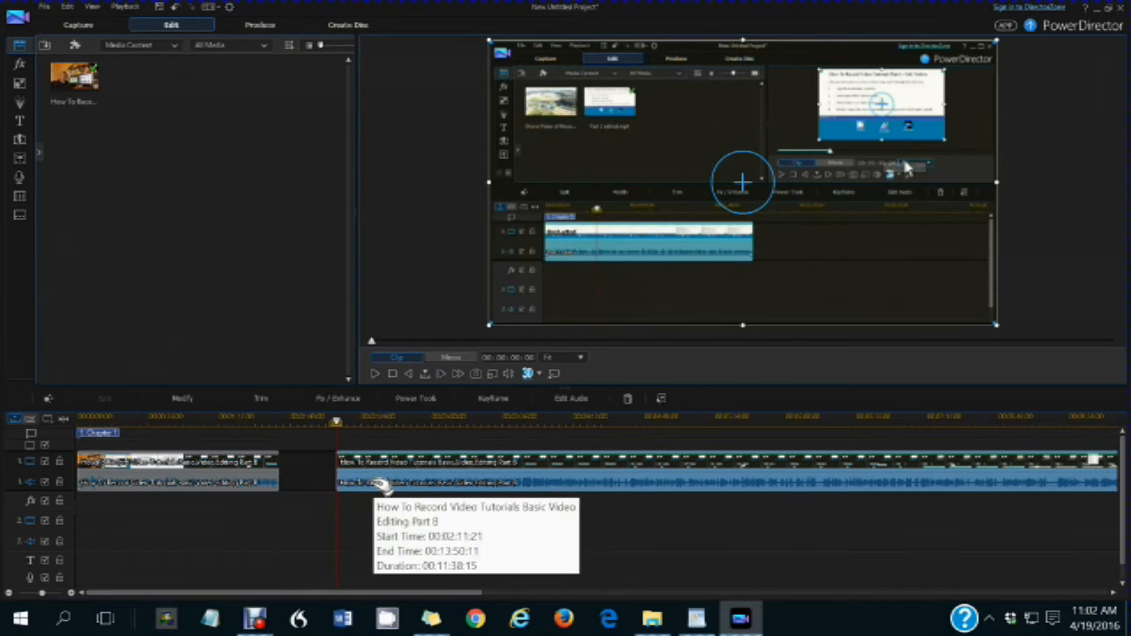
drag(380, 484, 315, 475)
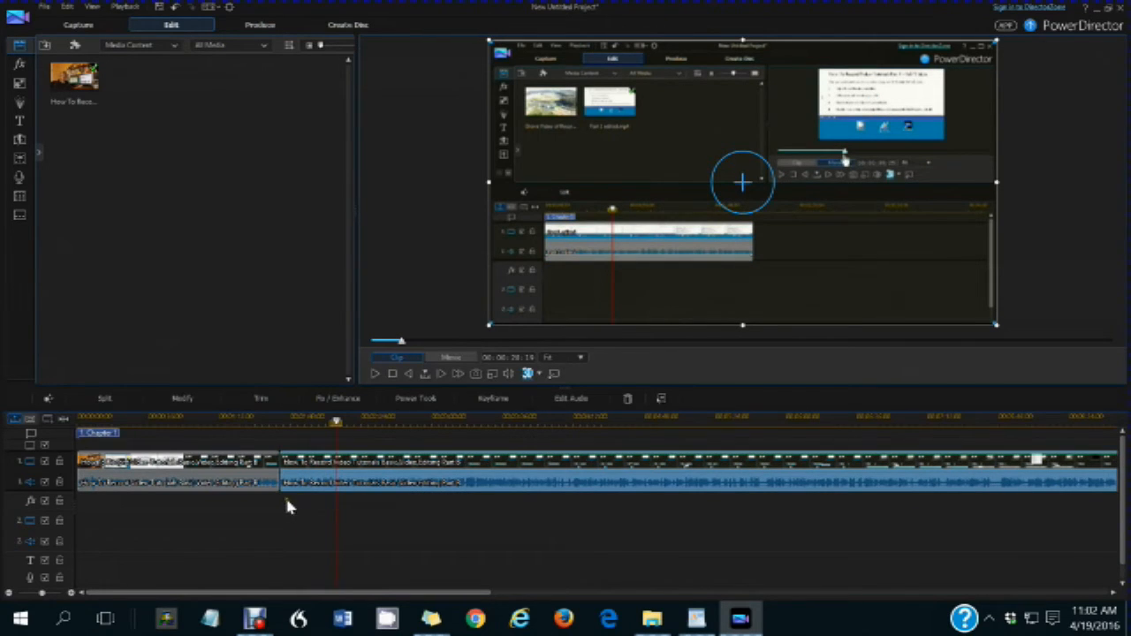
key(ctrl+z)
drag(316, 486, 315, 489)
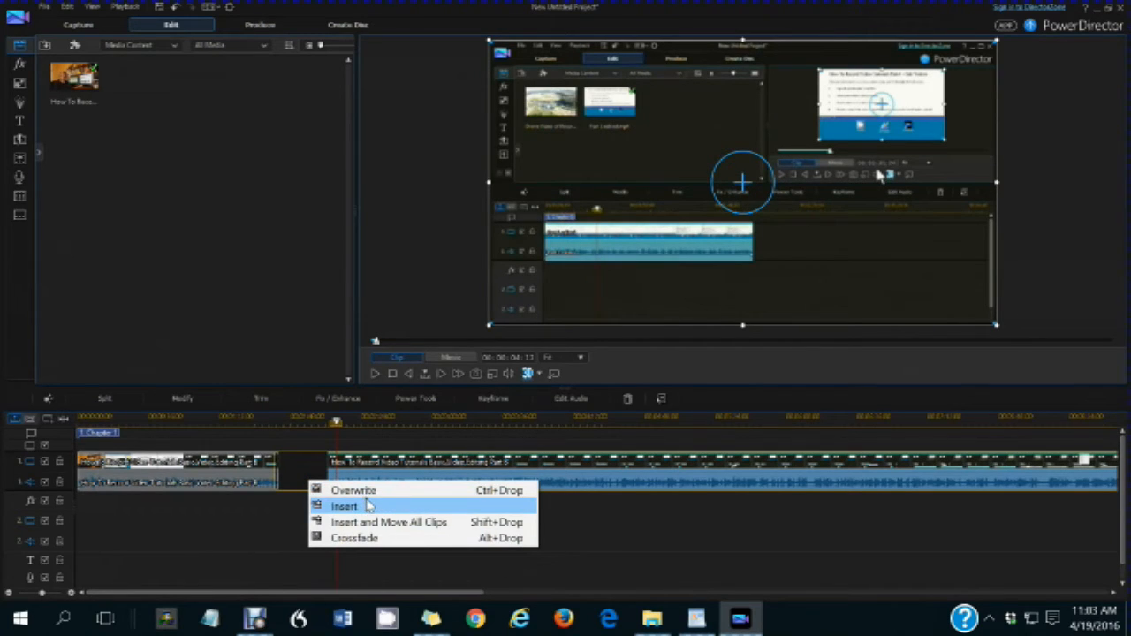
click(211, 537)
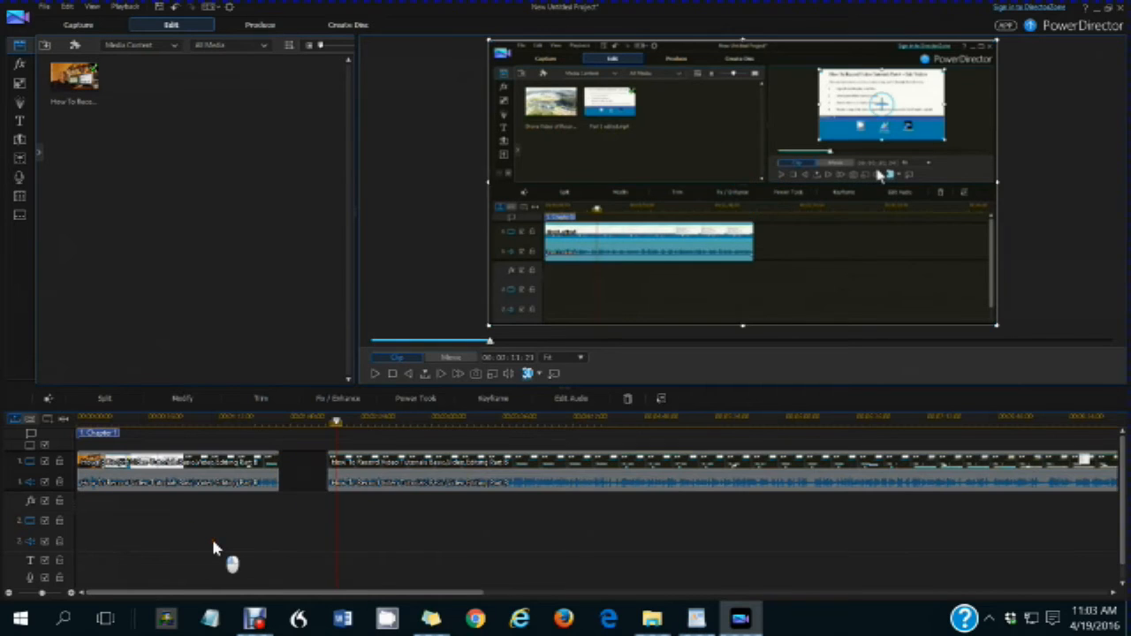
Close the gap on track 1 by moving the second clip flush against the end of the first clip
click(368, 483)
drag(369, 483, 333, 486)
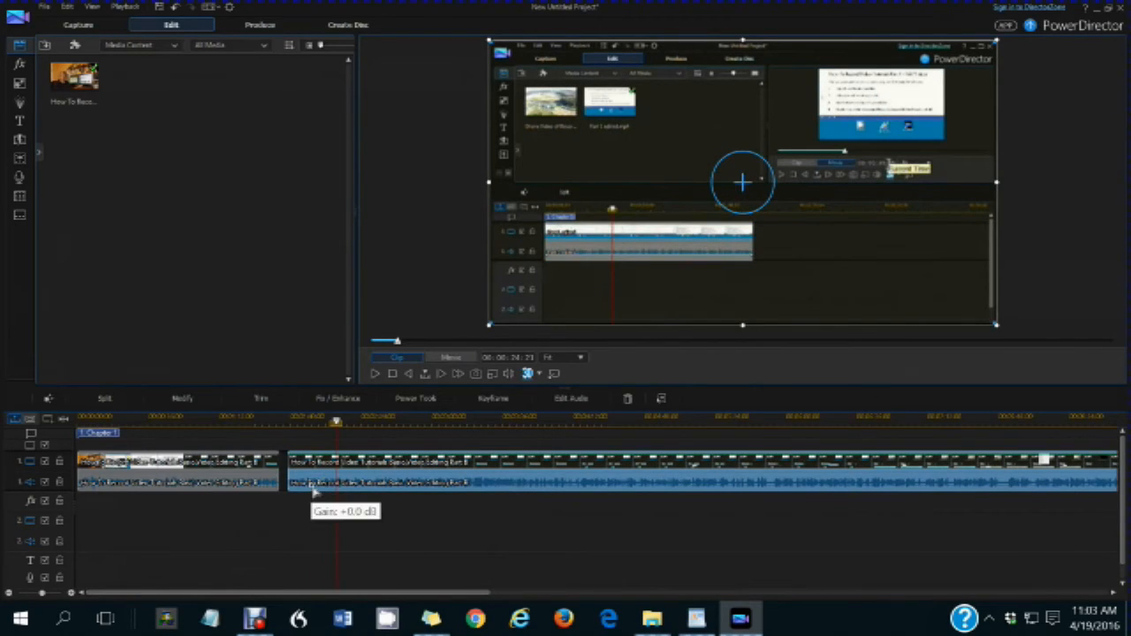
drag(323, 485, 301, 497)
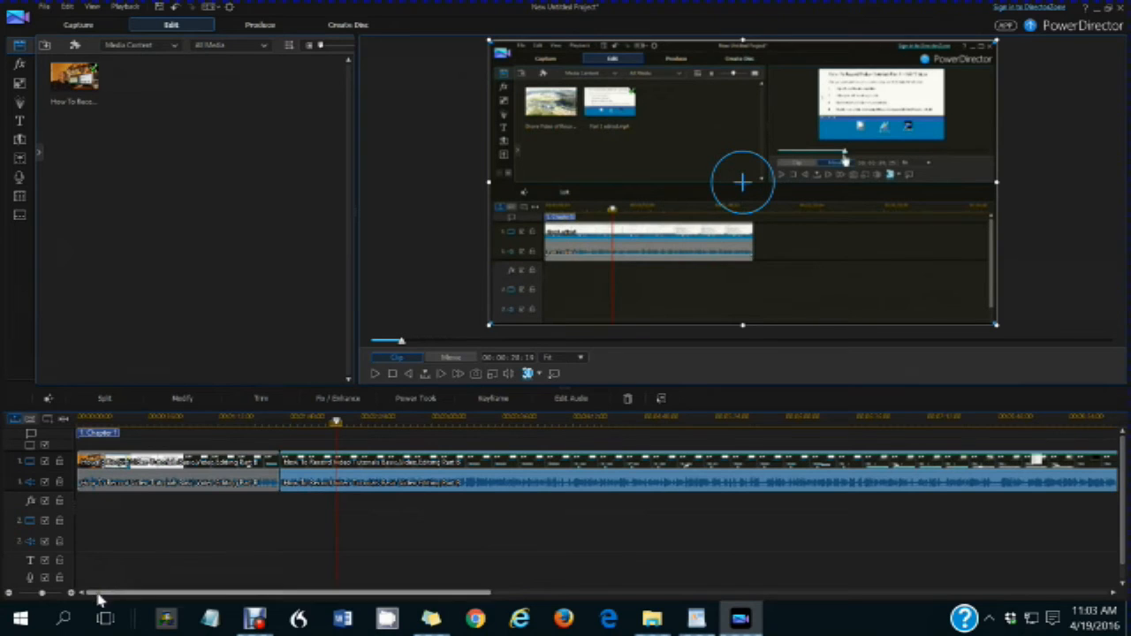
drag(43, 594, 46, 593)
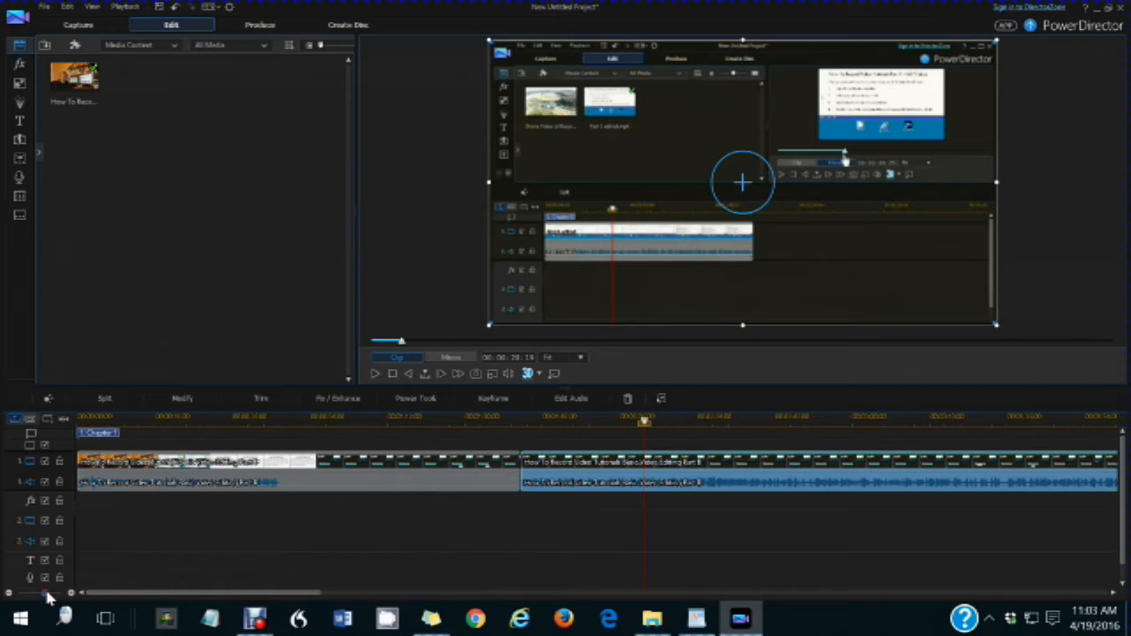
drag(47, 594, 46, 595)
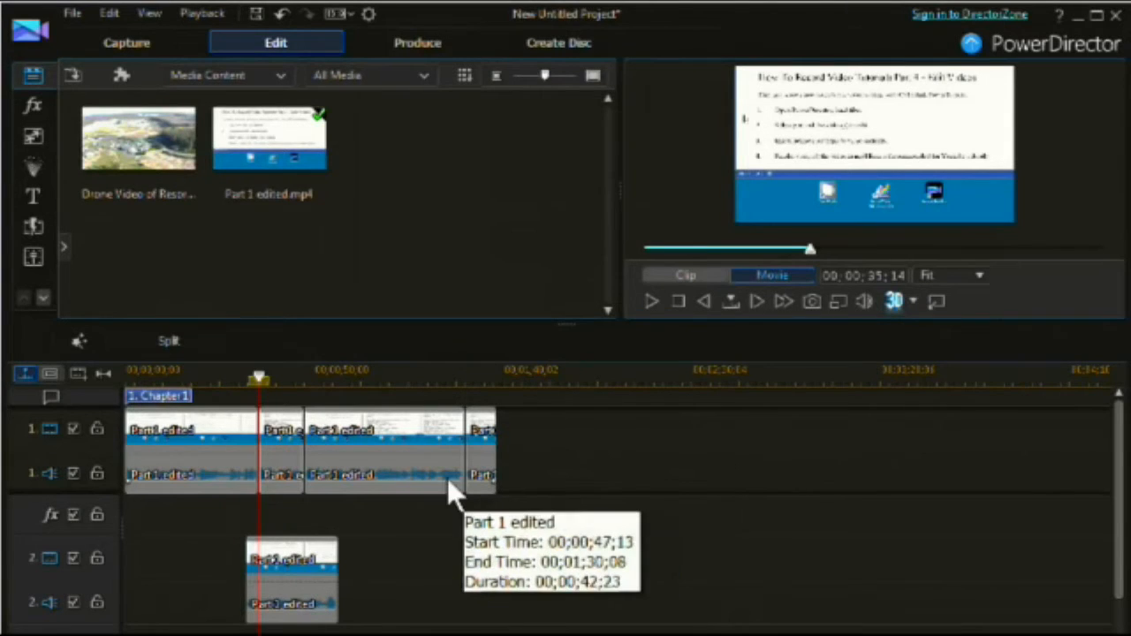
Remove the track 1 segment that starts at 00;00;47;13 and leave its gap in place
click(436, 467)
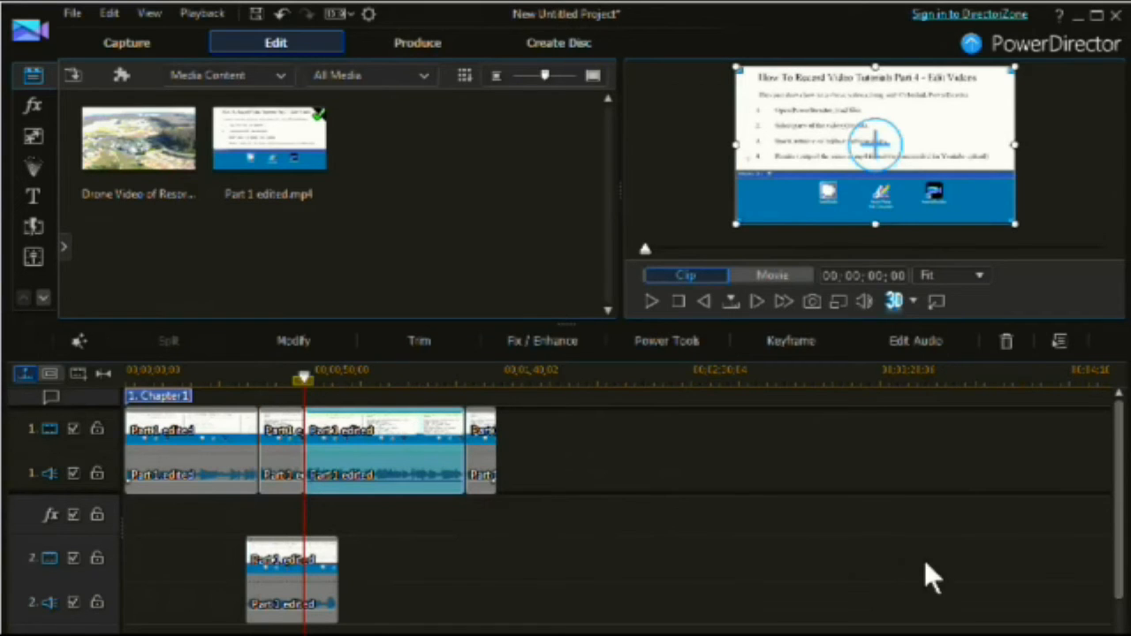
key(Delete)
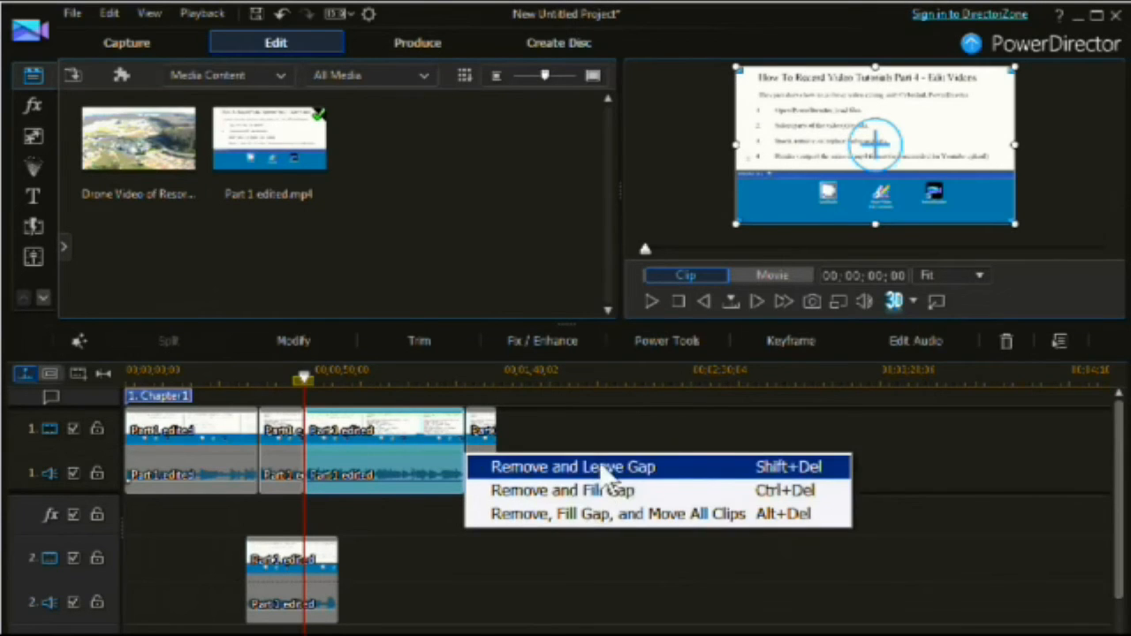
click(597, 466)
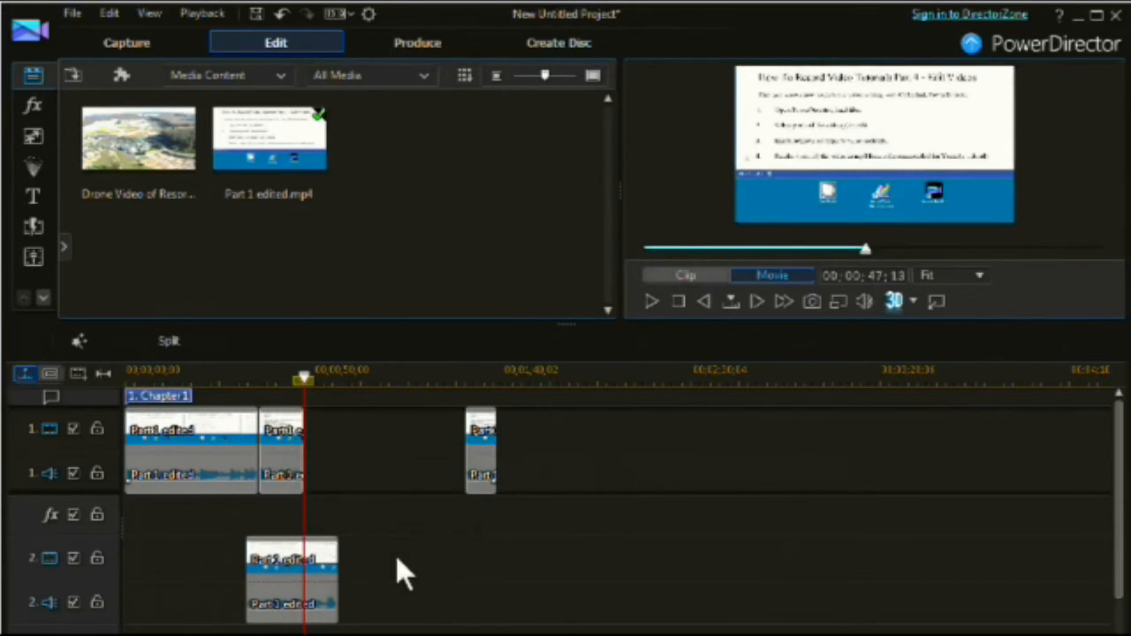
Replace the clip on track 2 with the drone video, placed at the timeline start, and disable track 1's video and audio
click(309, 590)
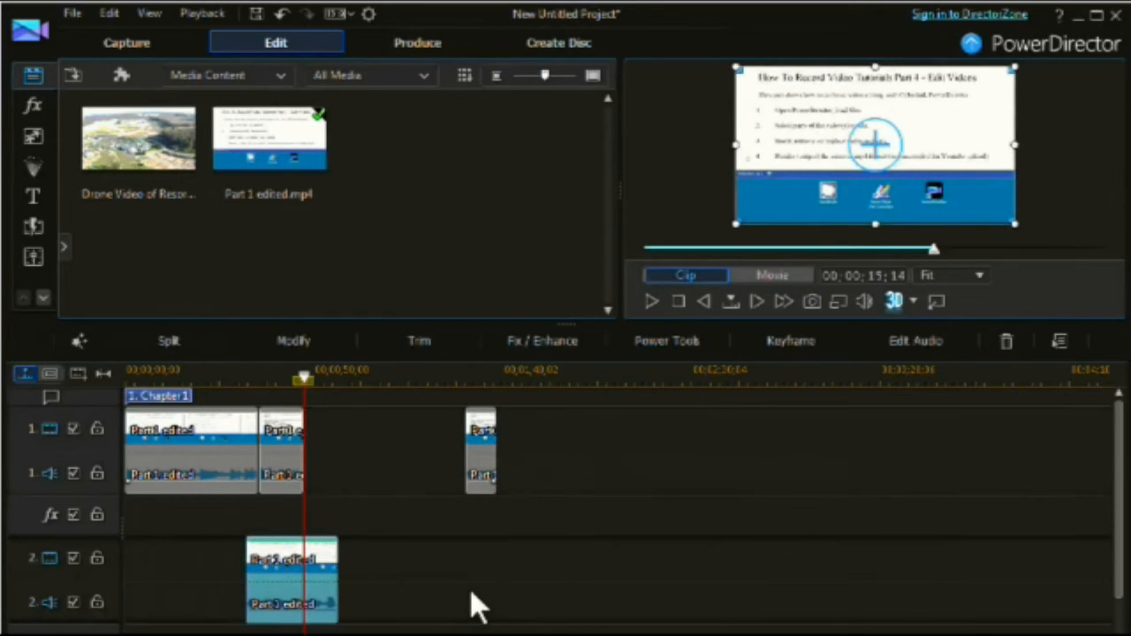
key(Delete)
drag(169, 131, 119, 595)
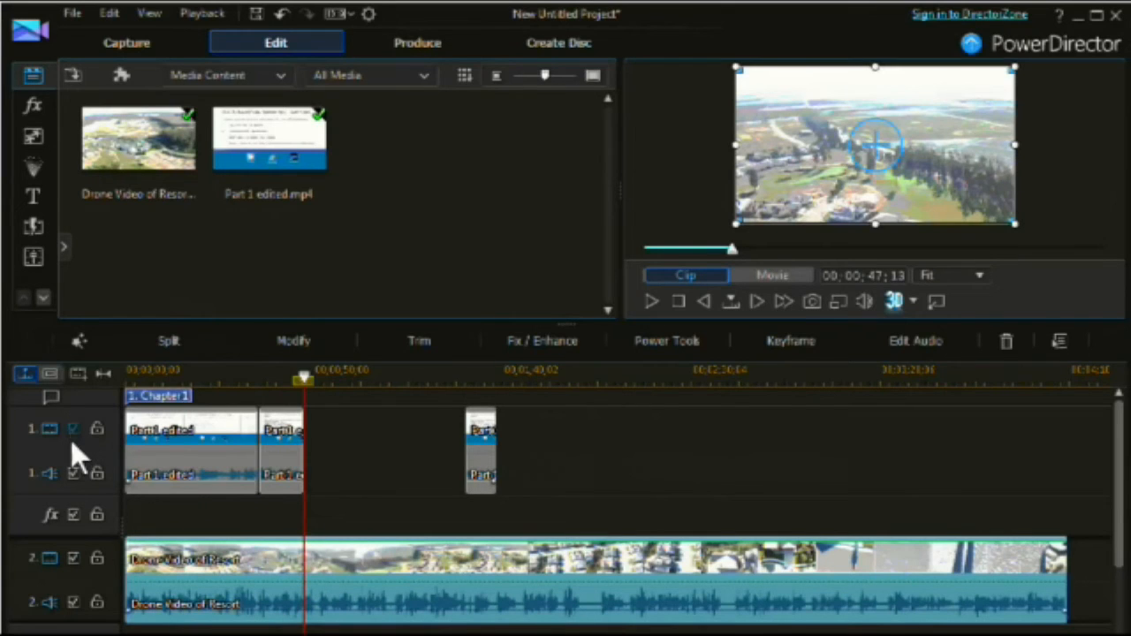
click(74, 474)
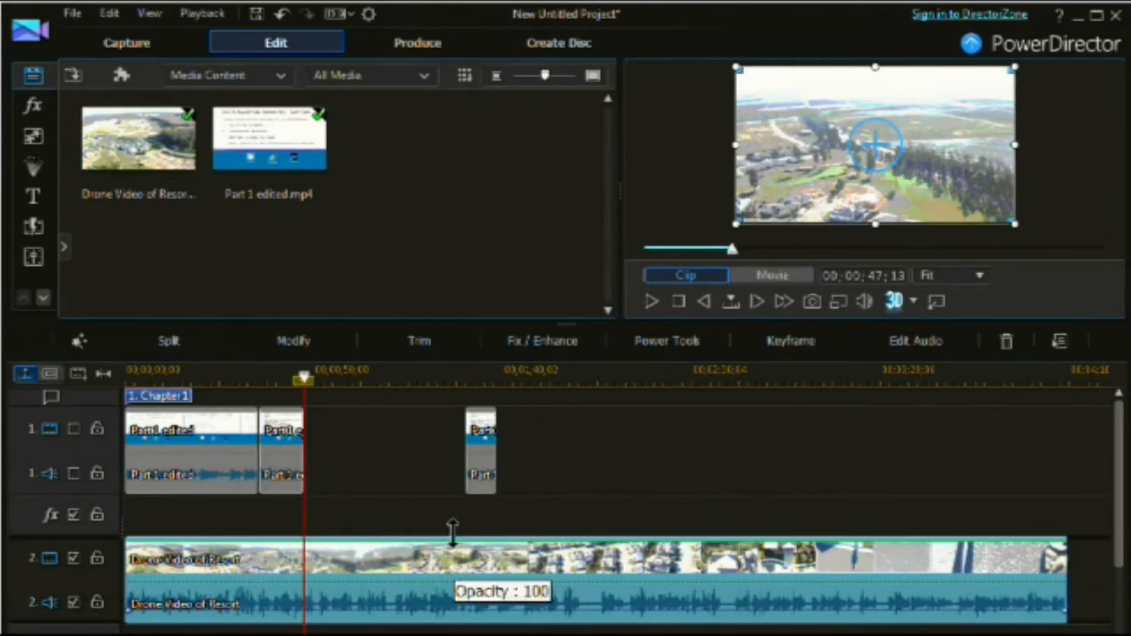
Split the drone video at 00;01;04;17 and 00;01;13;20, and move the piece between the cuts to the start of the track 1 gap
click(394, 470)
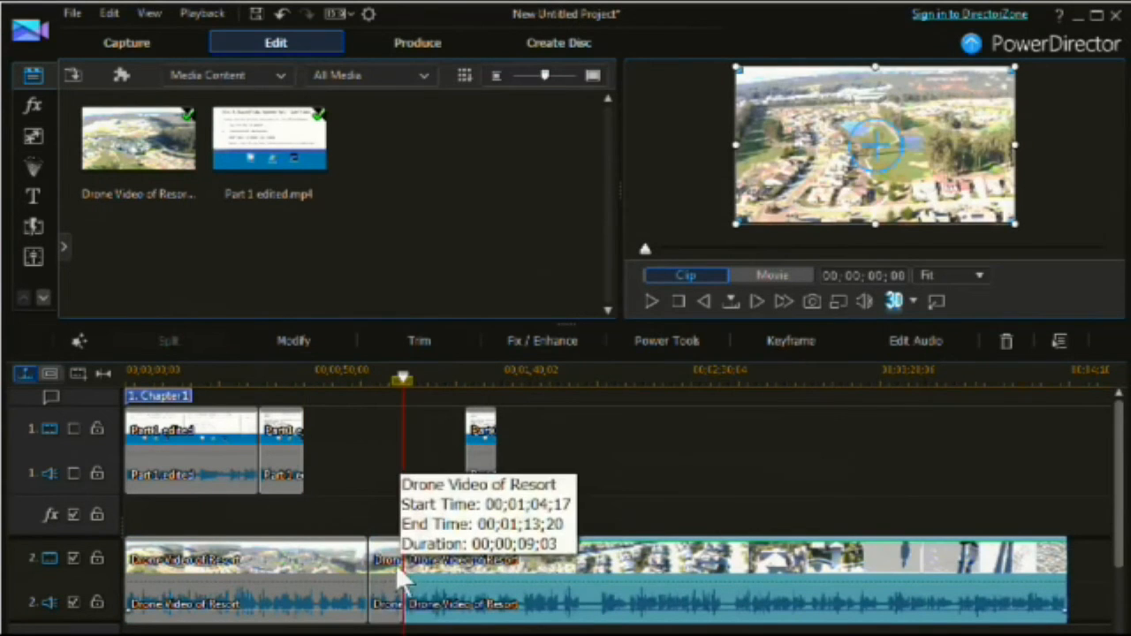
click(390, 596)
drag(394, 609, 327, 466)
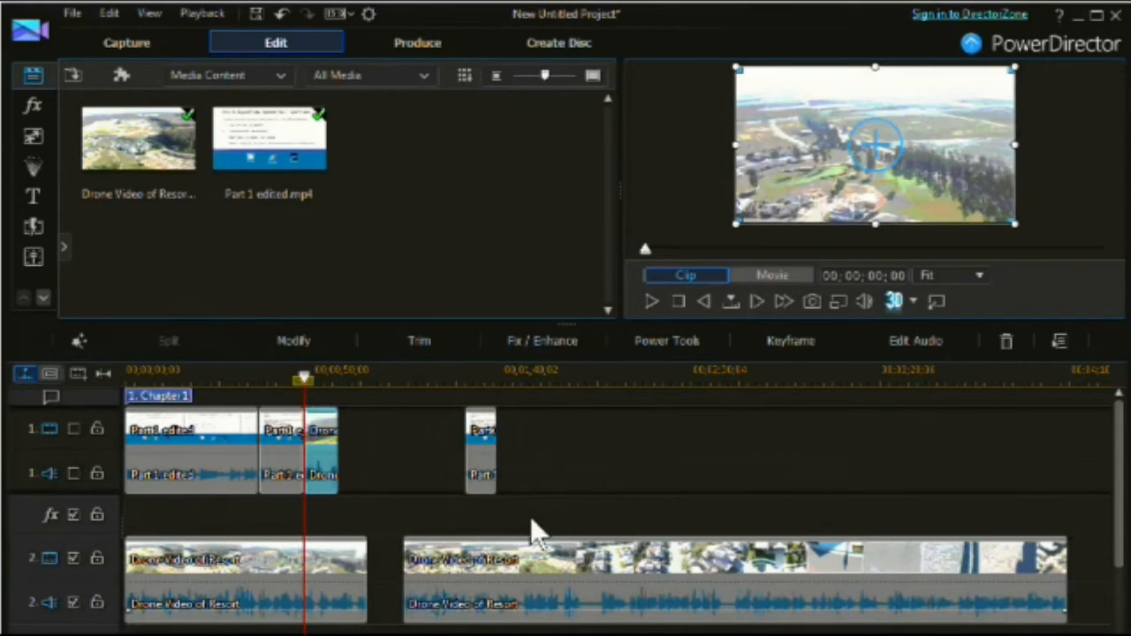
Remove the remaining gaps on tracks 1 and 2 so the segments sit end to end
click(405, 468)
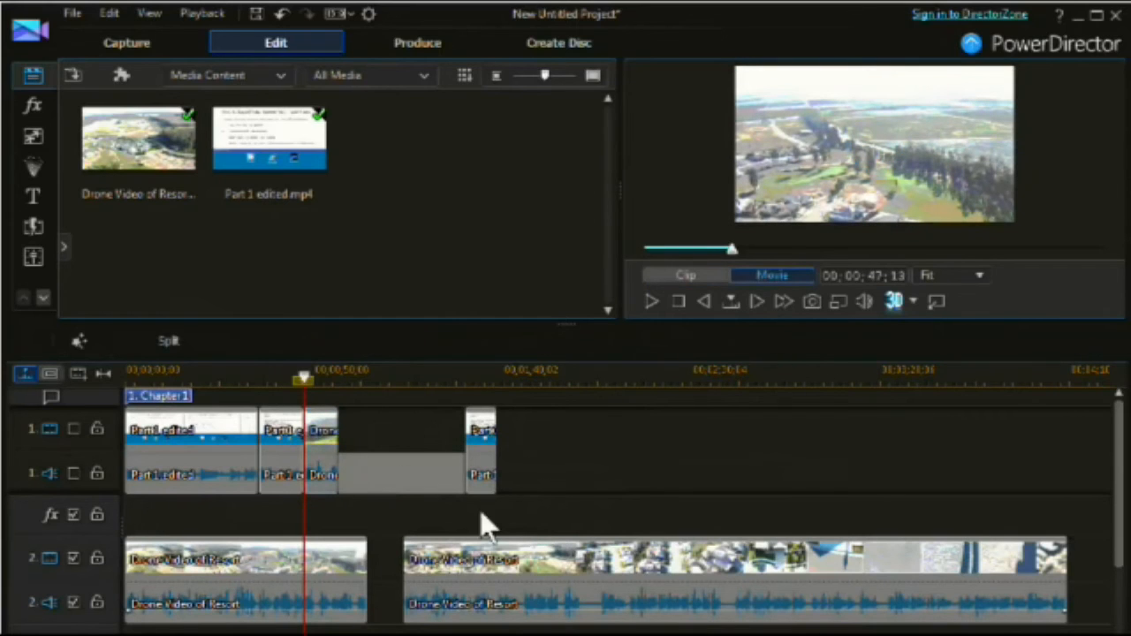
key(Delete)
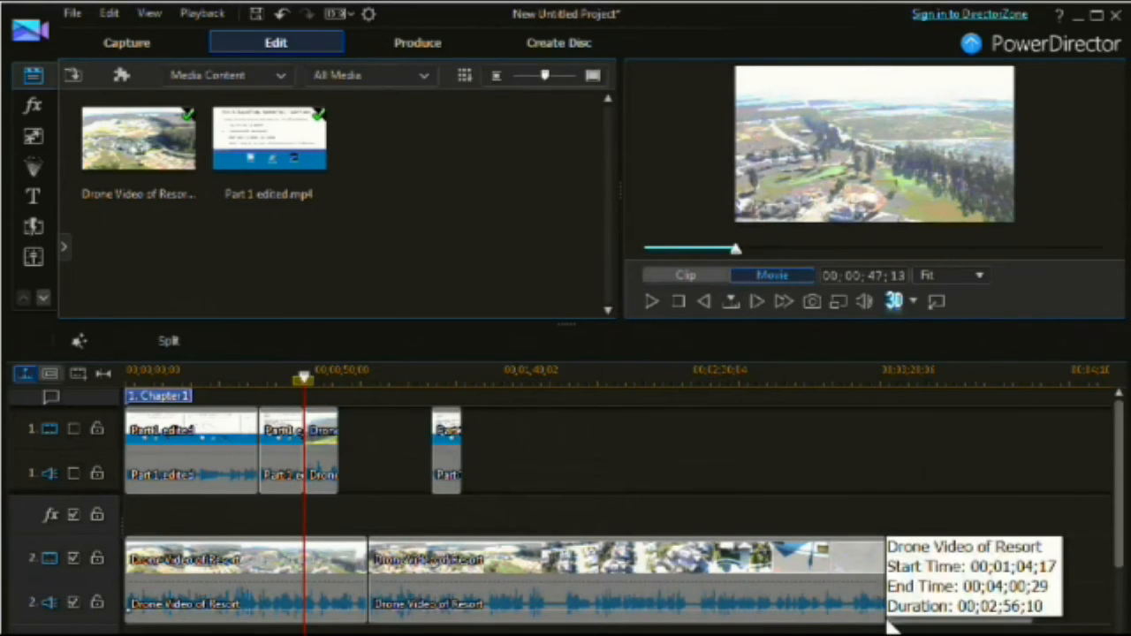
click(398, 481)
key(Delete)
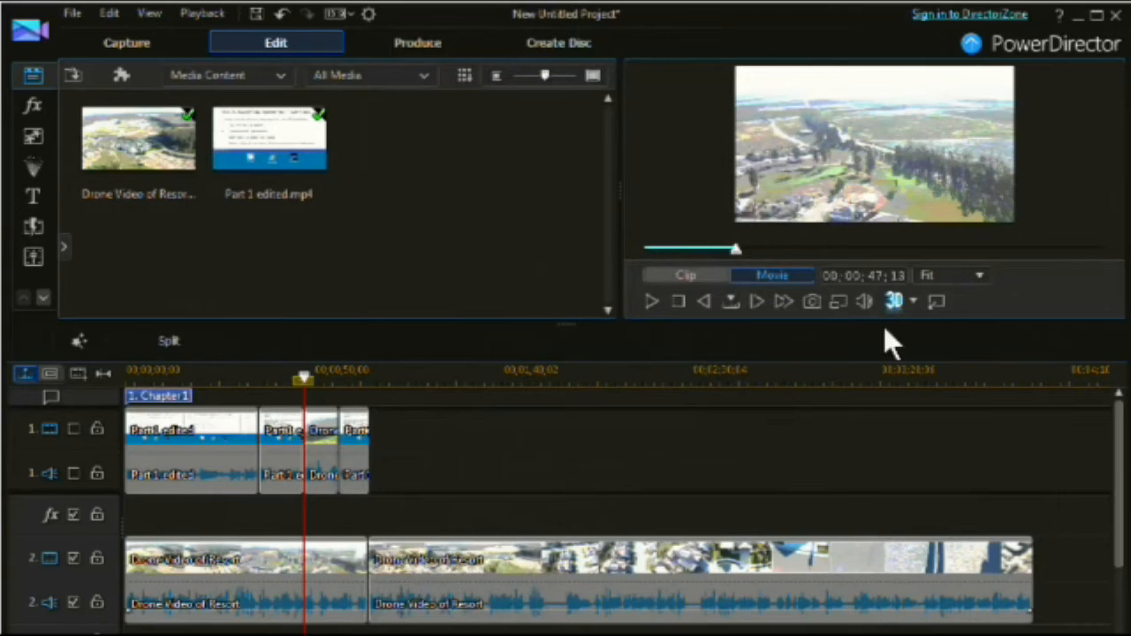
Delete both remaining drone video clips from track 2 and enable track 1's video and audio again
drag(733, 253, 497, 260)
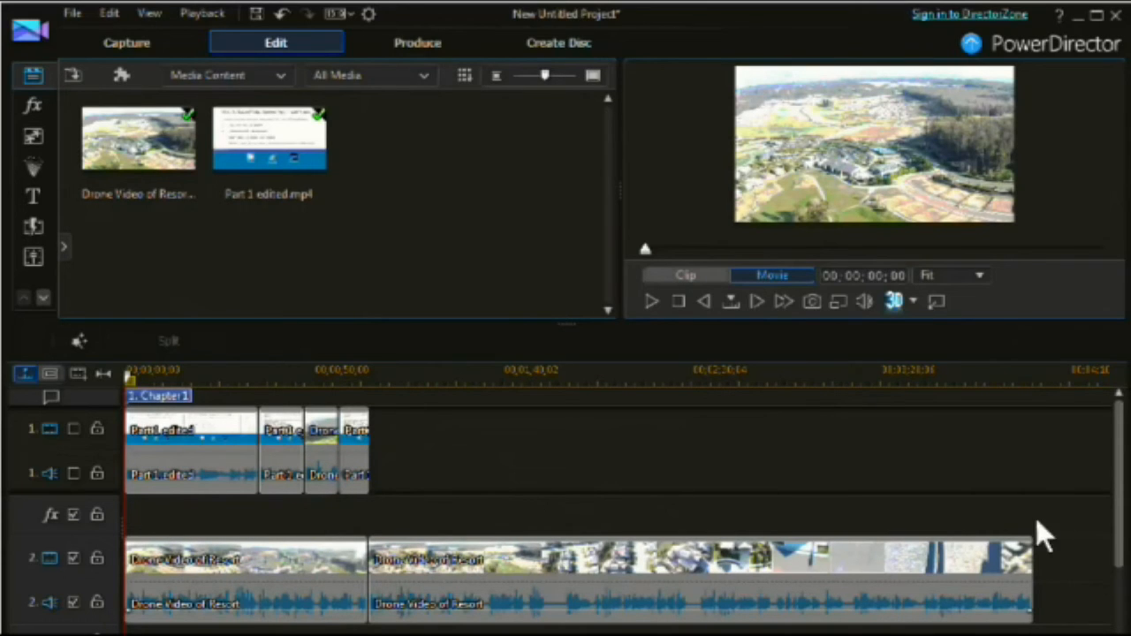
drag(1071, 520, 142, 623)
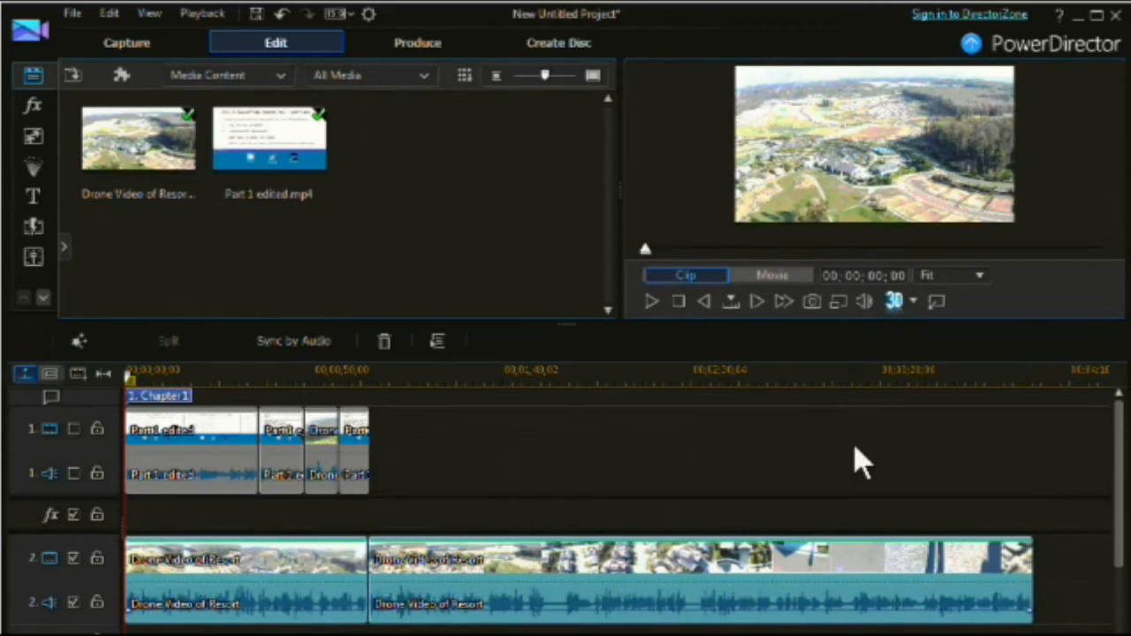
key(Delete)
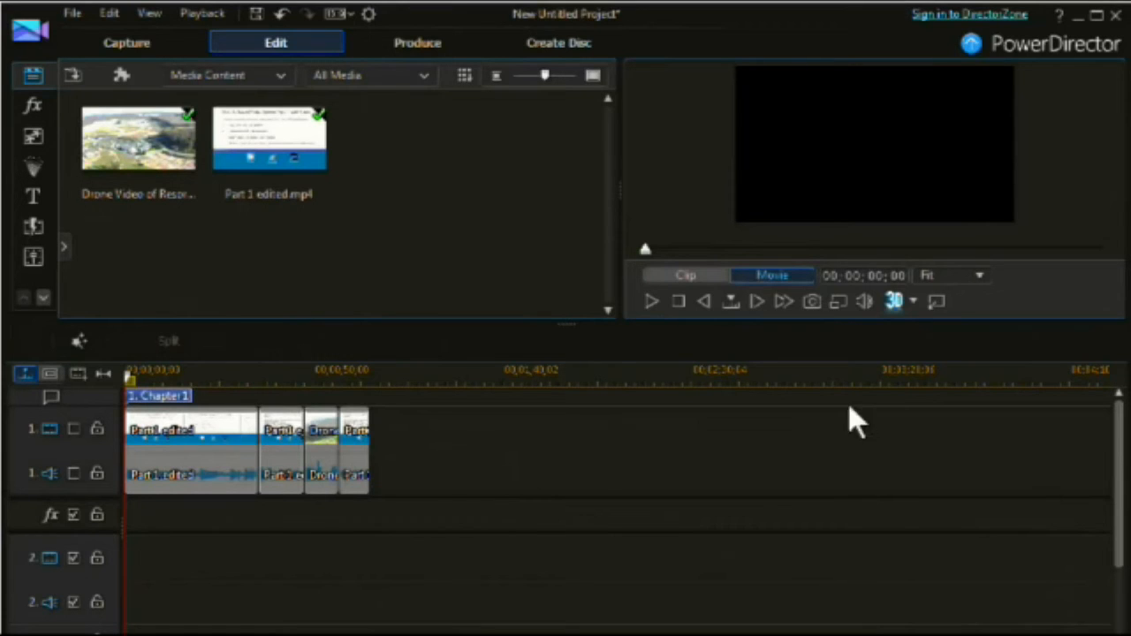
click(74, 429)
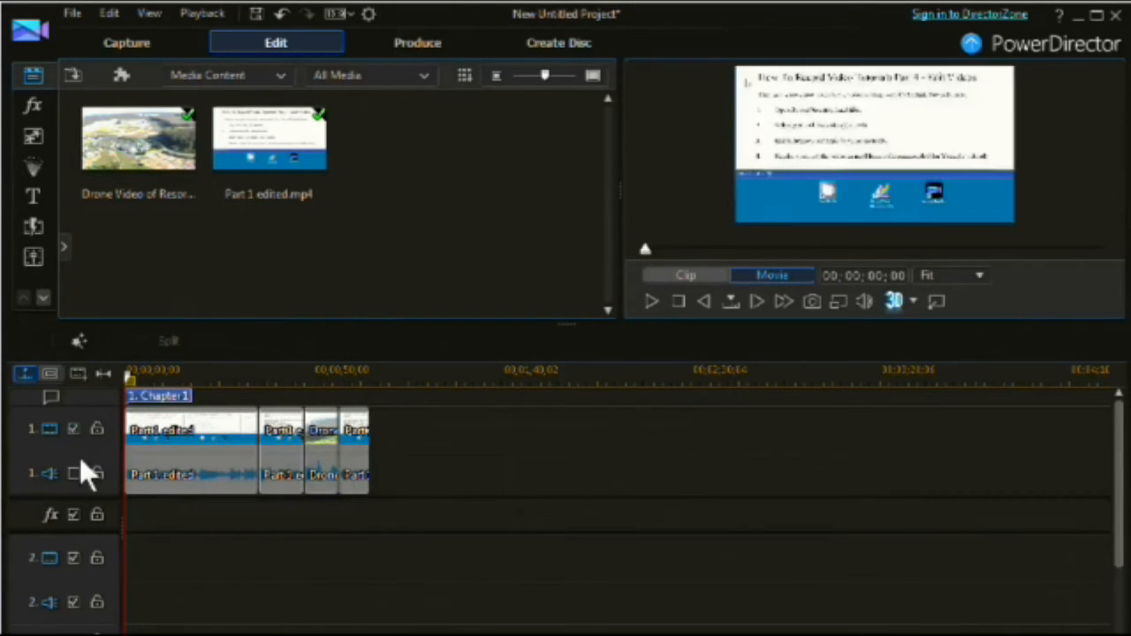
click(74, 474)
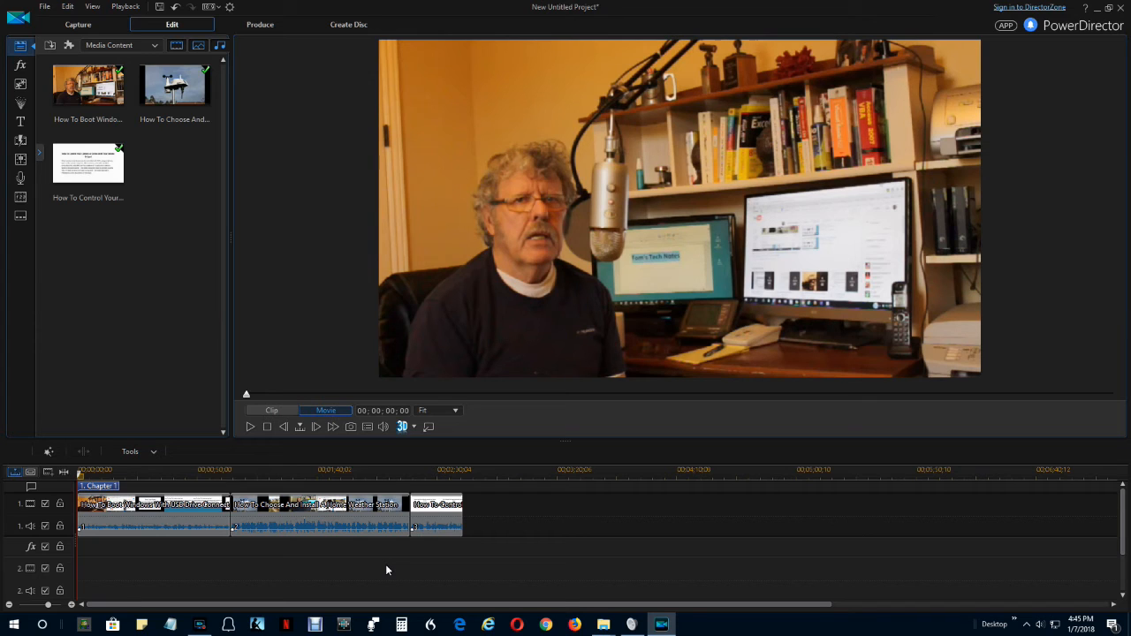
Normalize the Audio 1 track in the audio mixing room and raise its audio gain to the maximum
click(23, 161)
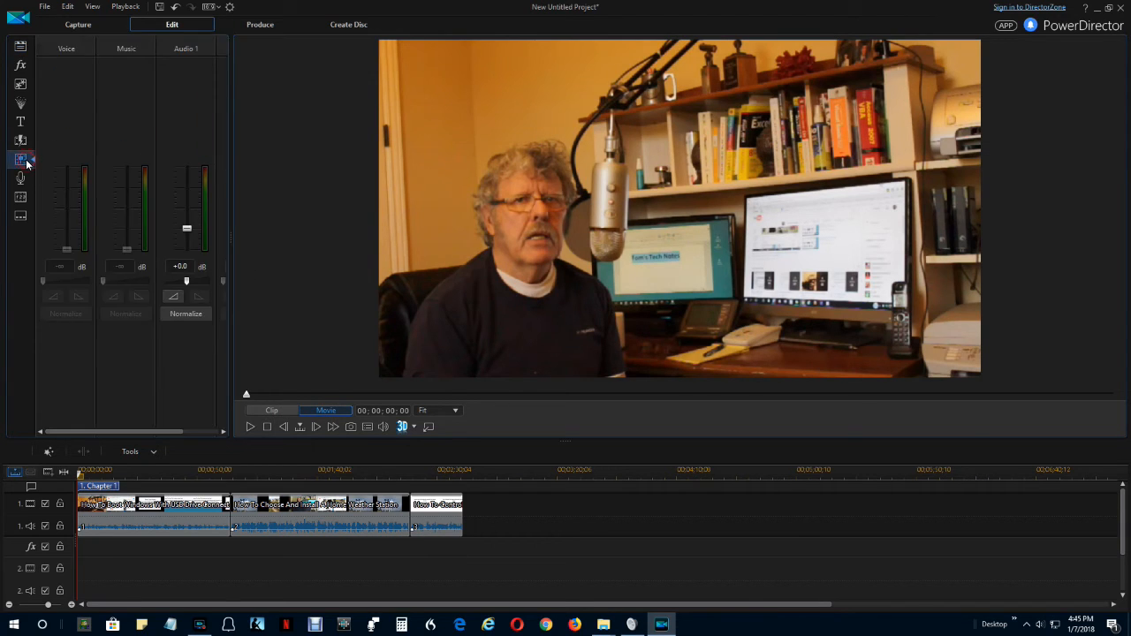
click(188, 316)
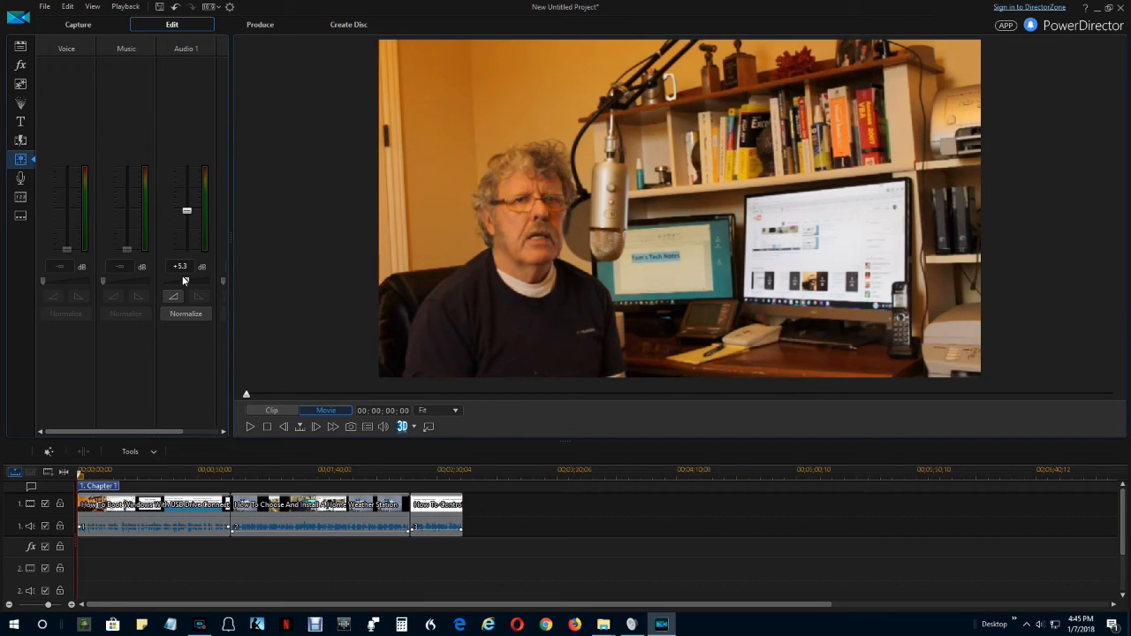
mouse_move(187, 282)
drag(187, 283, 210, 282)
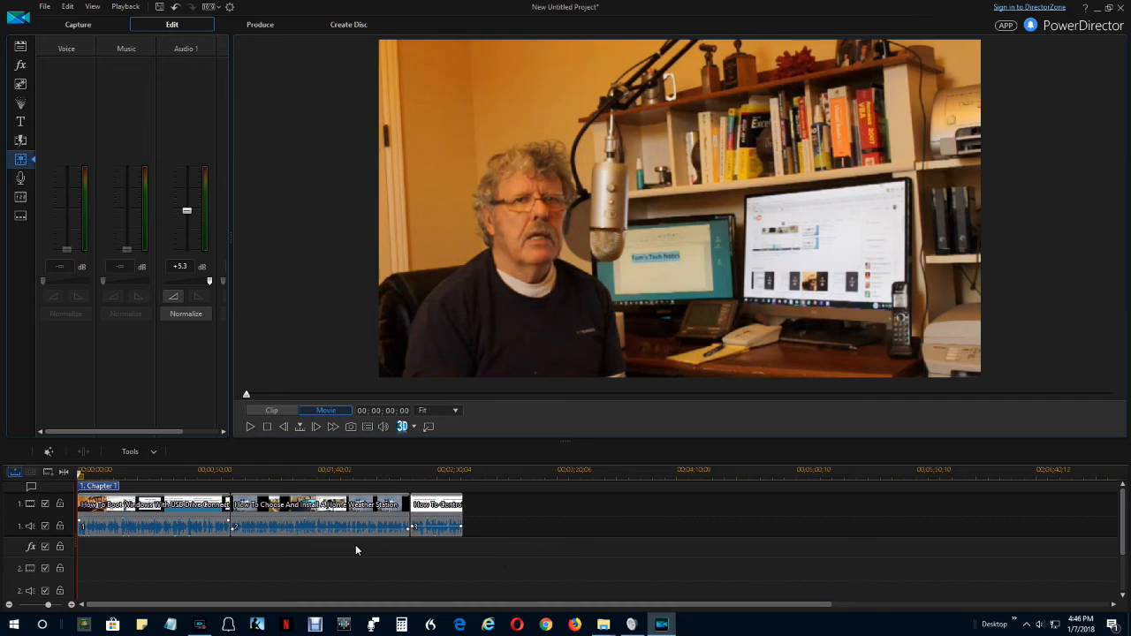
Restore the clips on track 1 to their original volume level and lower the Audio 1 gain to about 64
right_click(188, 528)
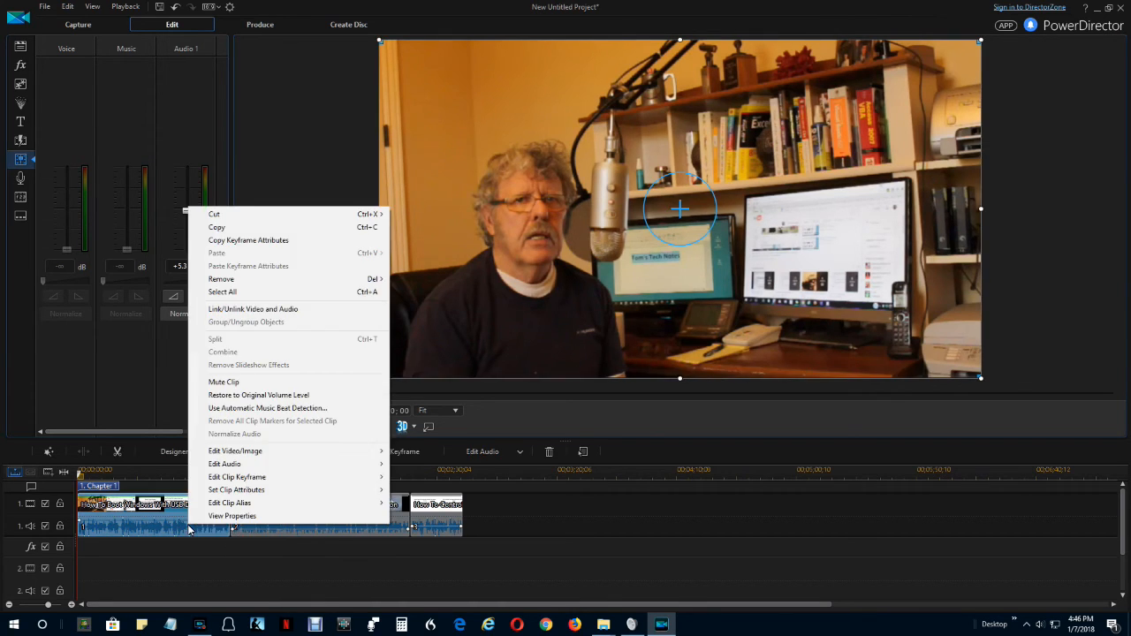
right_click(294, 526)
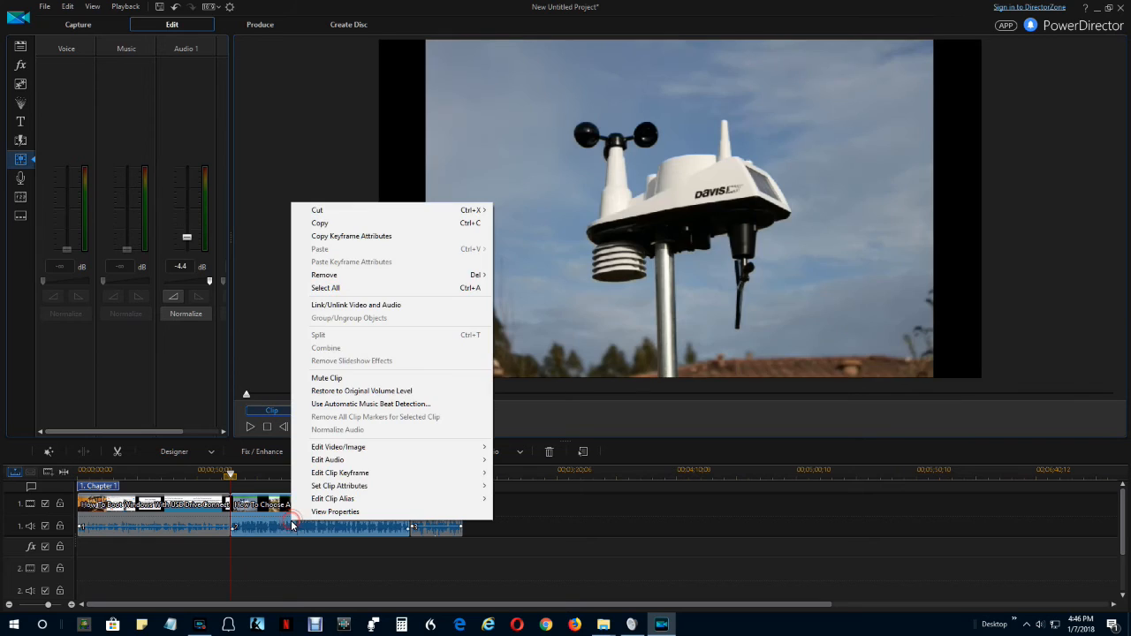
click(342, 391)
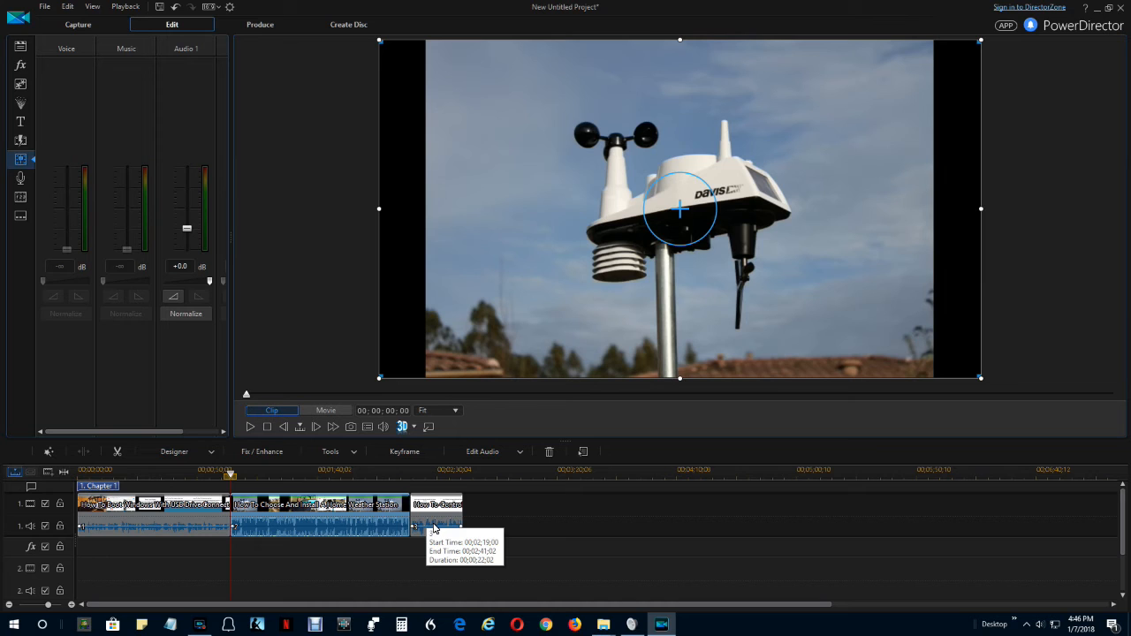
click(433, 528)
click(246, 541)
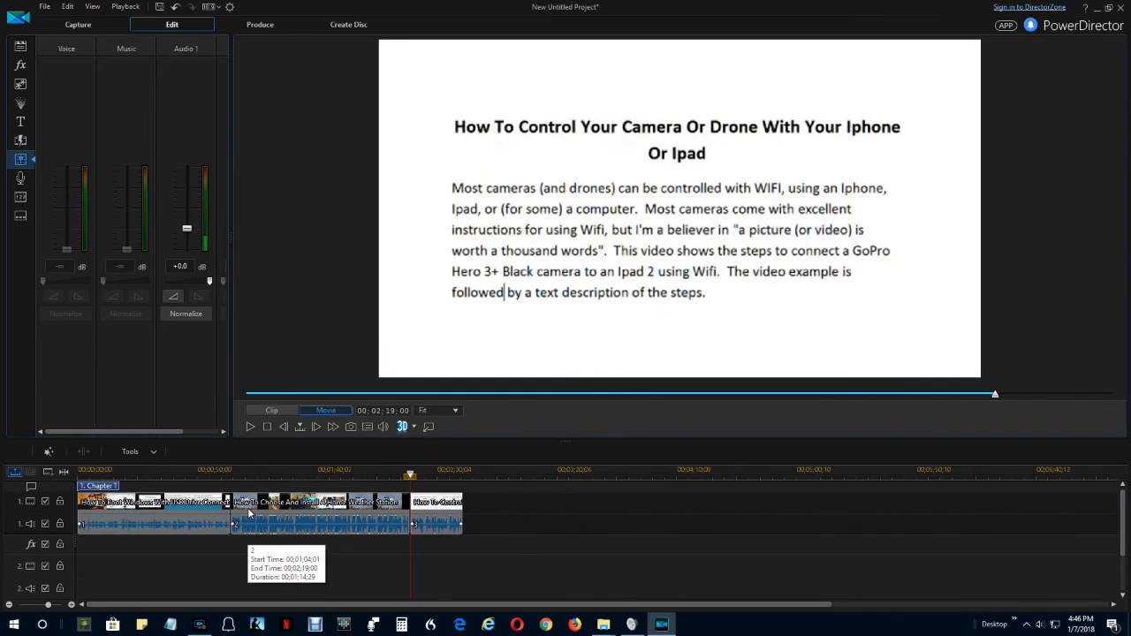
drag(210, 281, 192, 284)
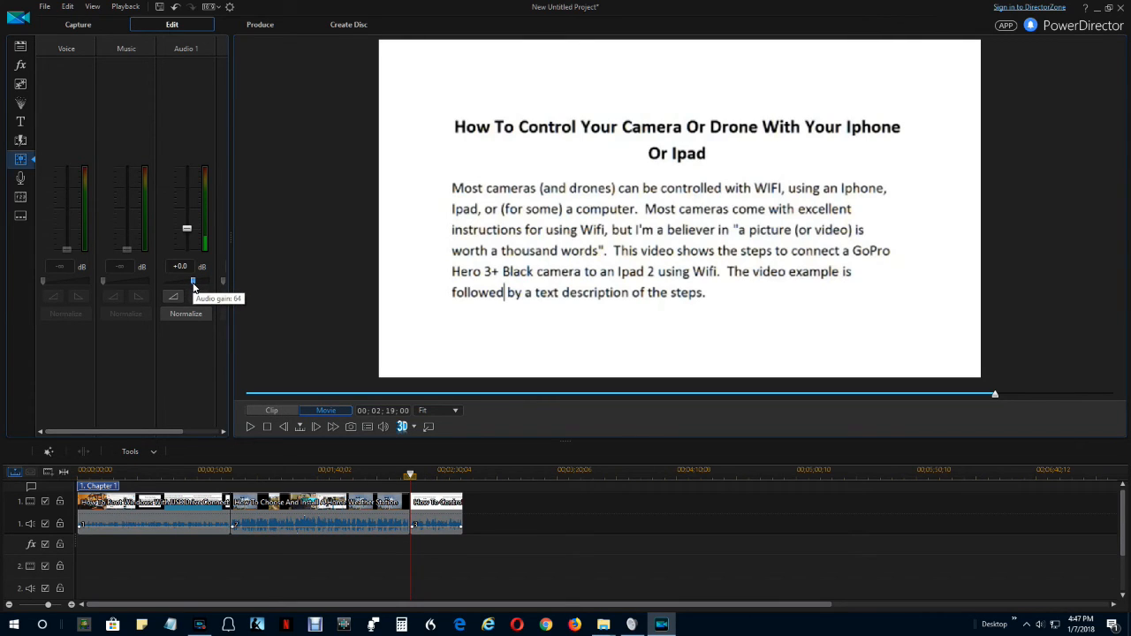
drag(192, 284, 193, 284)
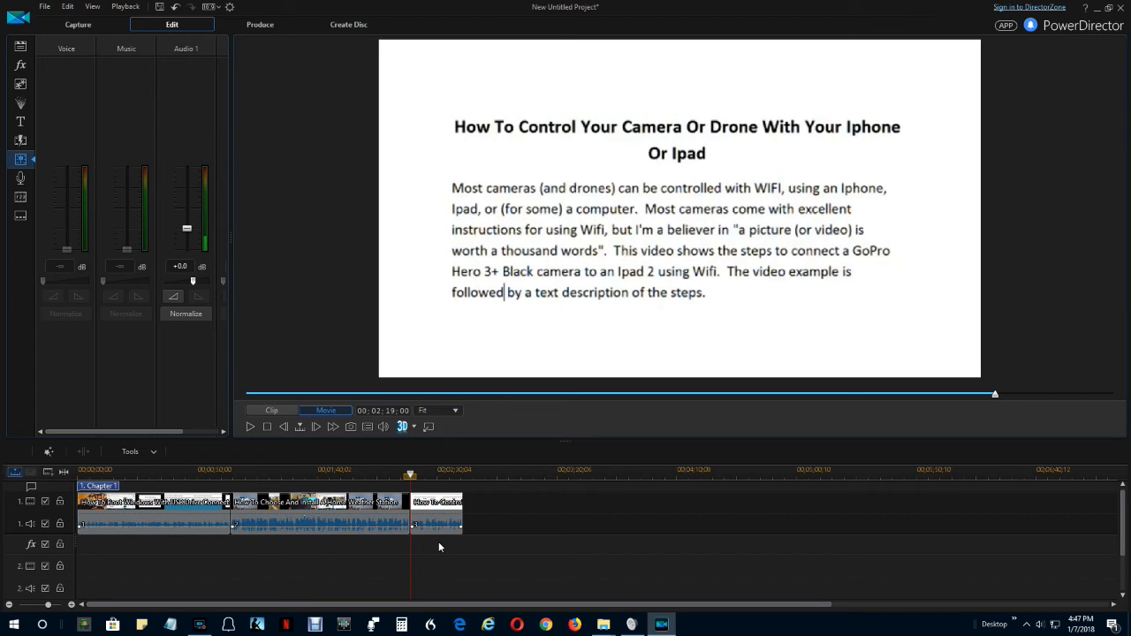
Raise the first clip's volume to about +7.5 dB at its start keyframe and raise its end keyframe to match
click(165, 521)
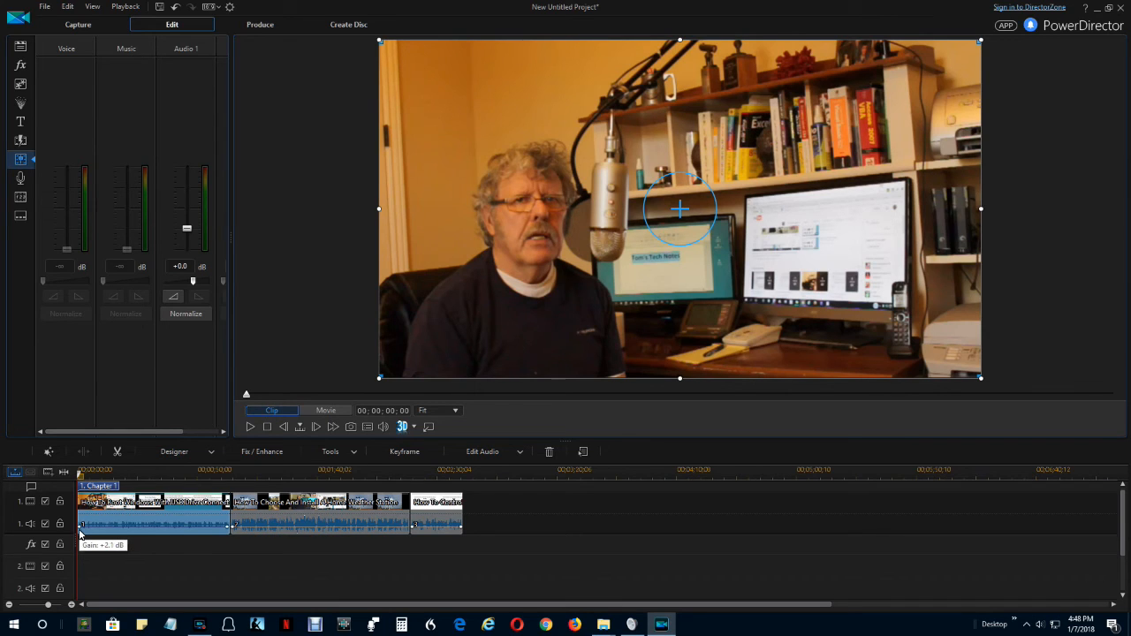
drag(79, 530, 80, 520)
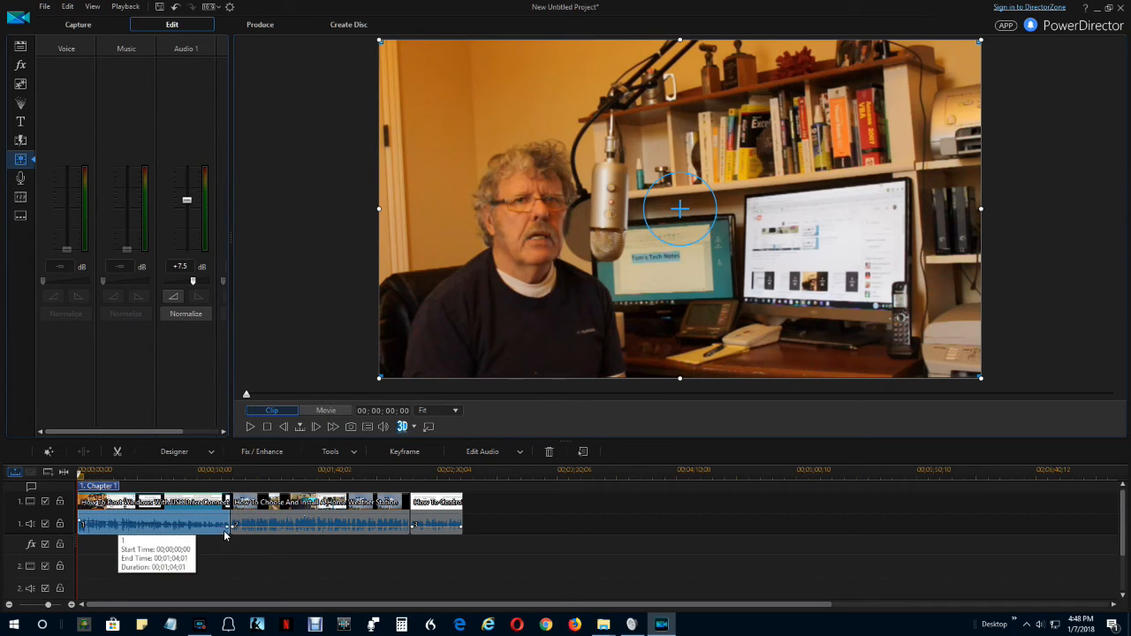
drag(226, 530, 228, 524)
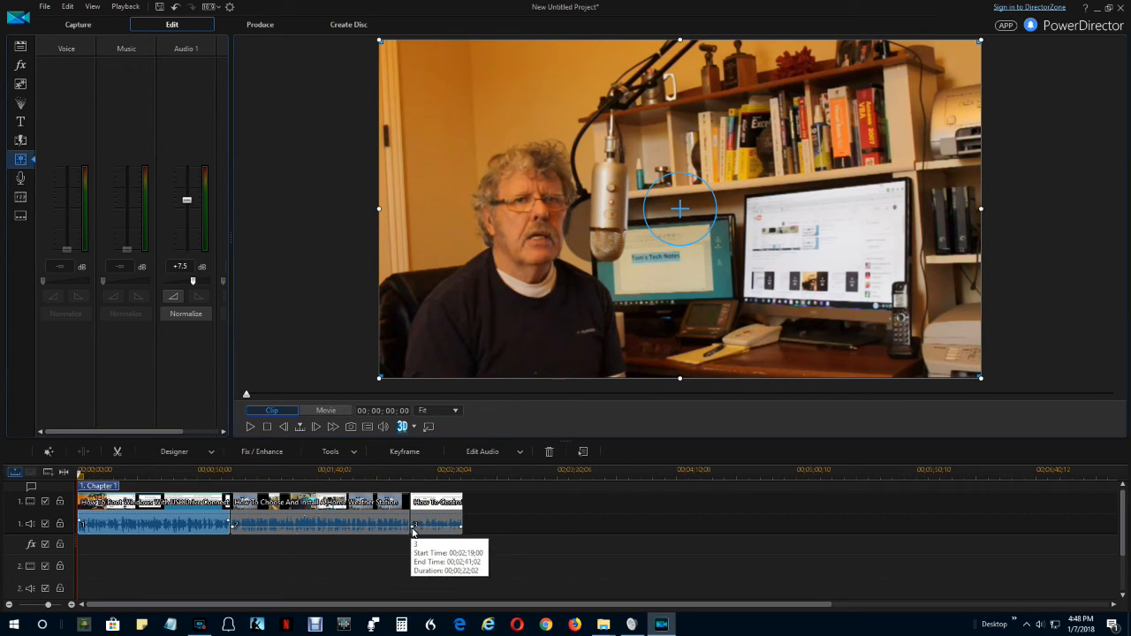
Raise the third clip's volume to about +4.3 dB at its start keyframe and raise its end keyframe to match
click(414, 528)
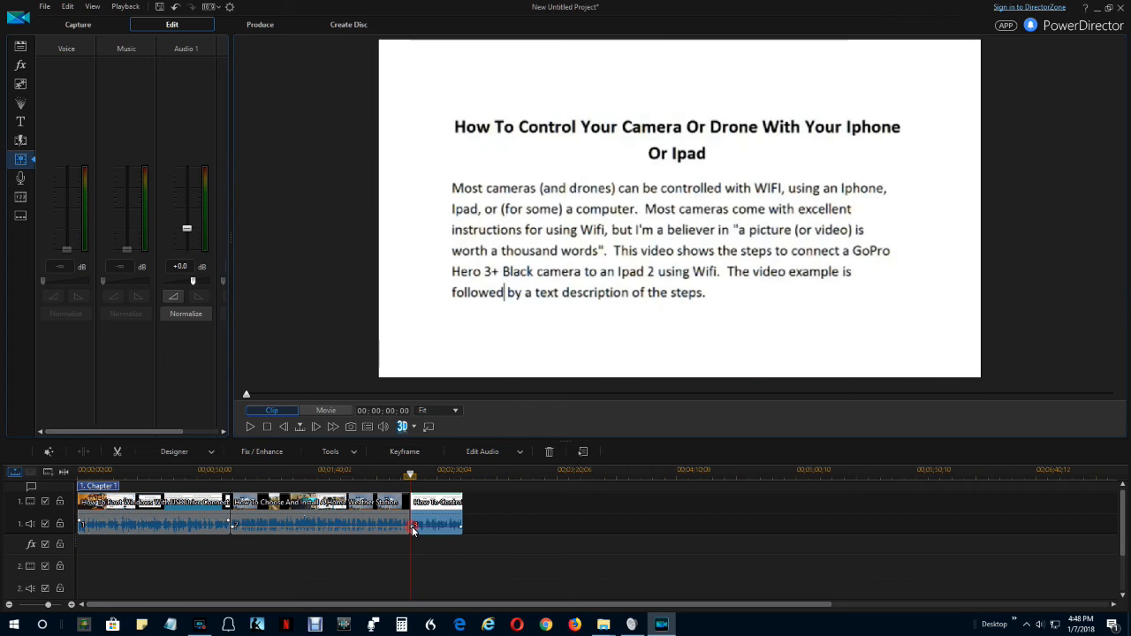
drag(414, 528, 462, 530)
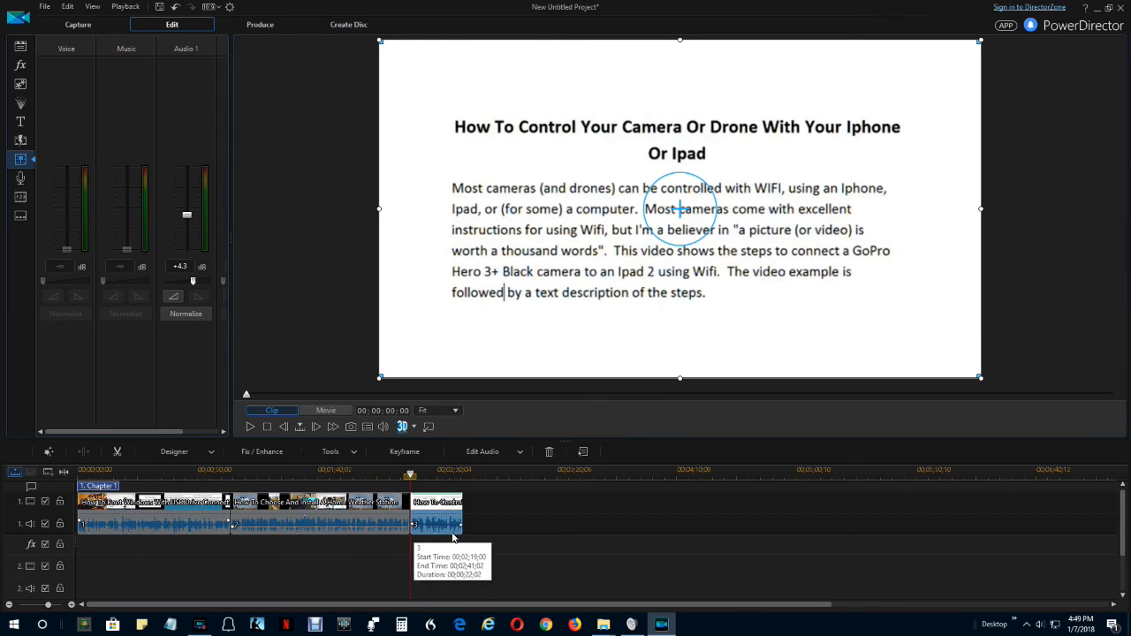
click(520, 453)
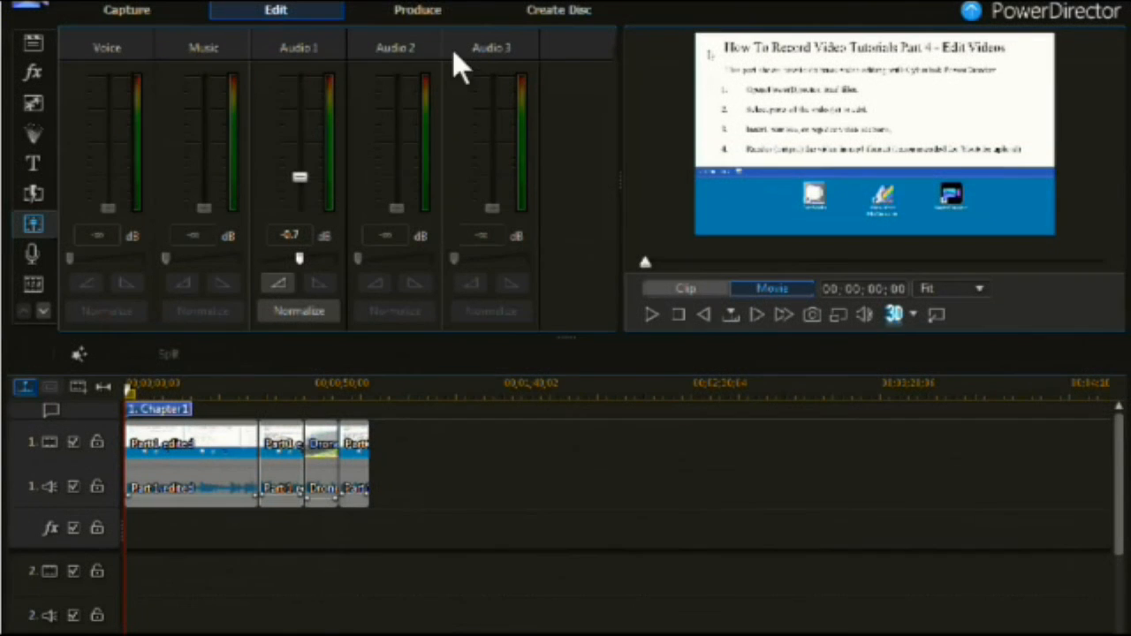
Open the Produce settings for outputting the edited project
click(417, 11)
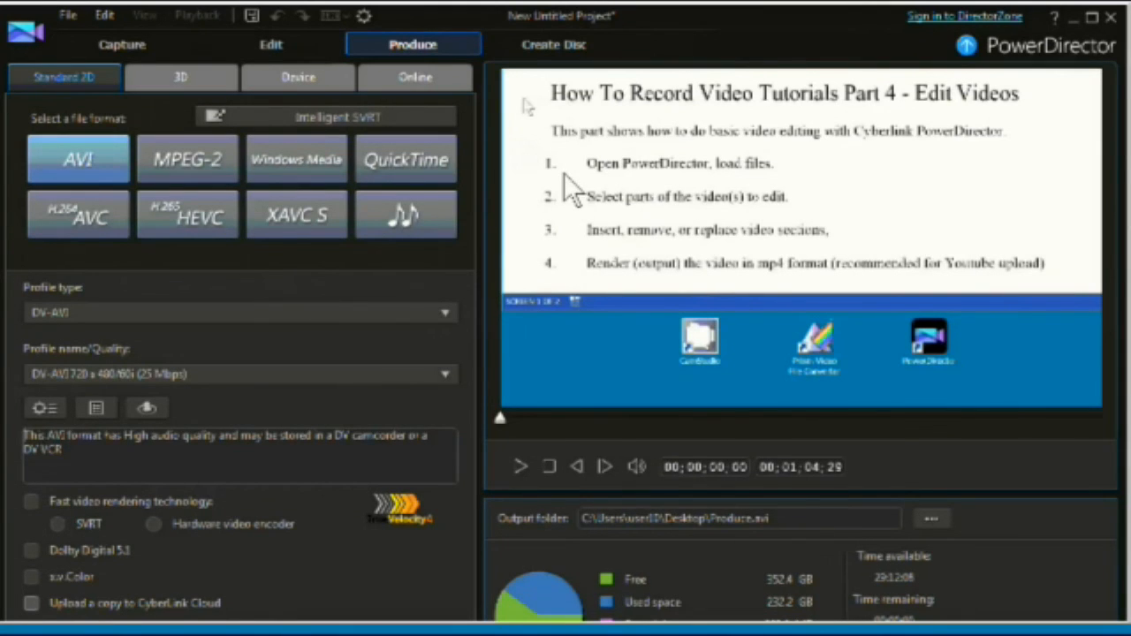